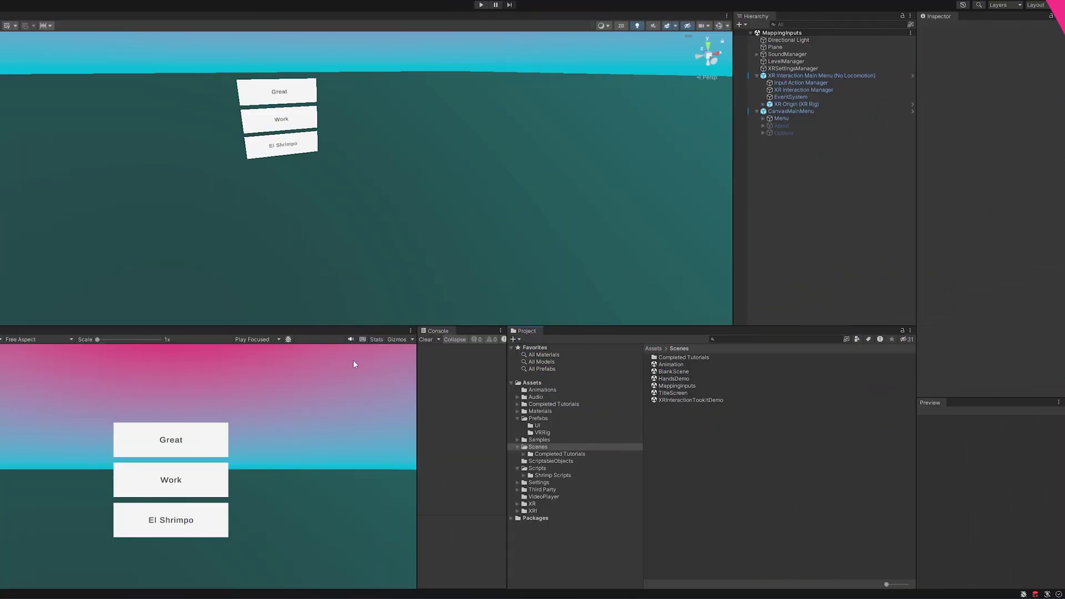
Step: Turn the scene view toward the menu, check the BlankScene and MappingInputs scenes, and frame CanvasMainMenu
right_click_drag(354, 364, 250, 207)
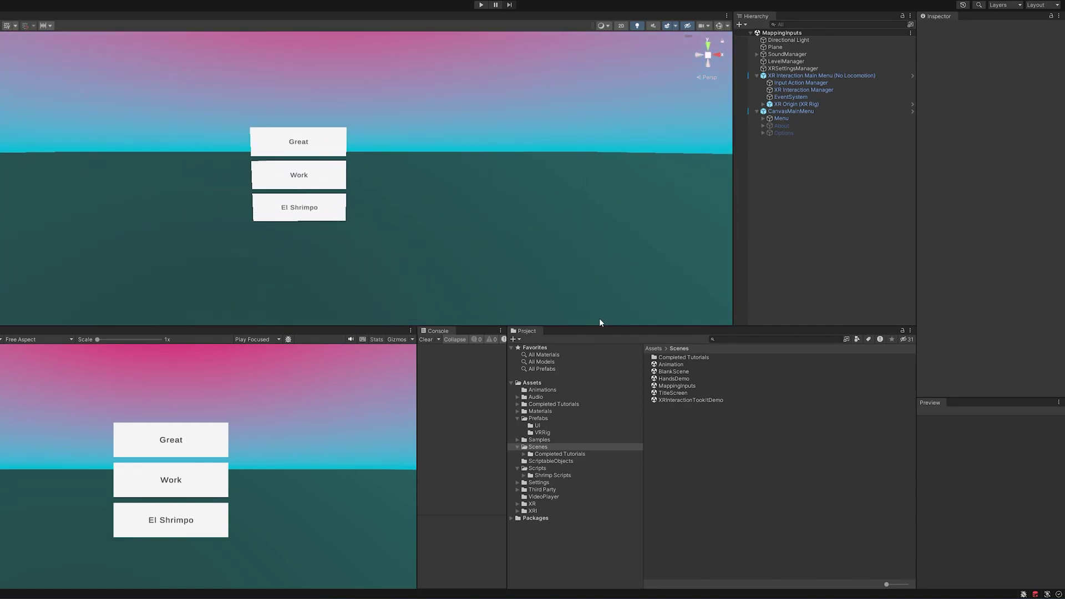
left_click(683, 371)
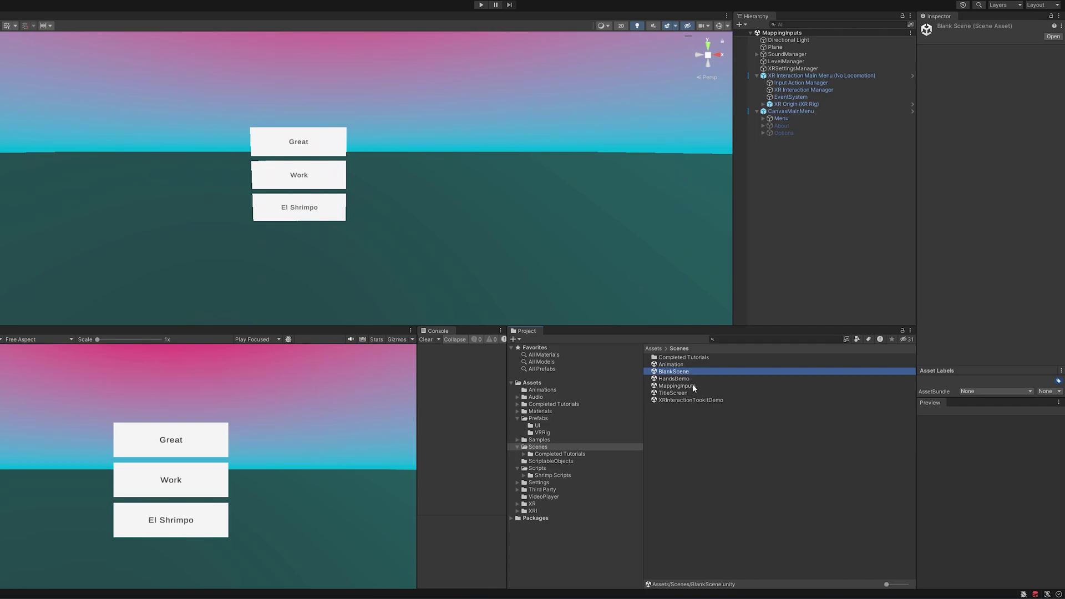
left_click(686, 385)
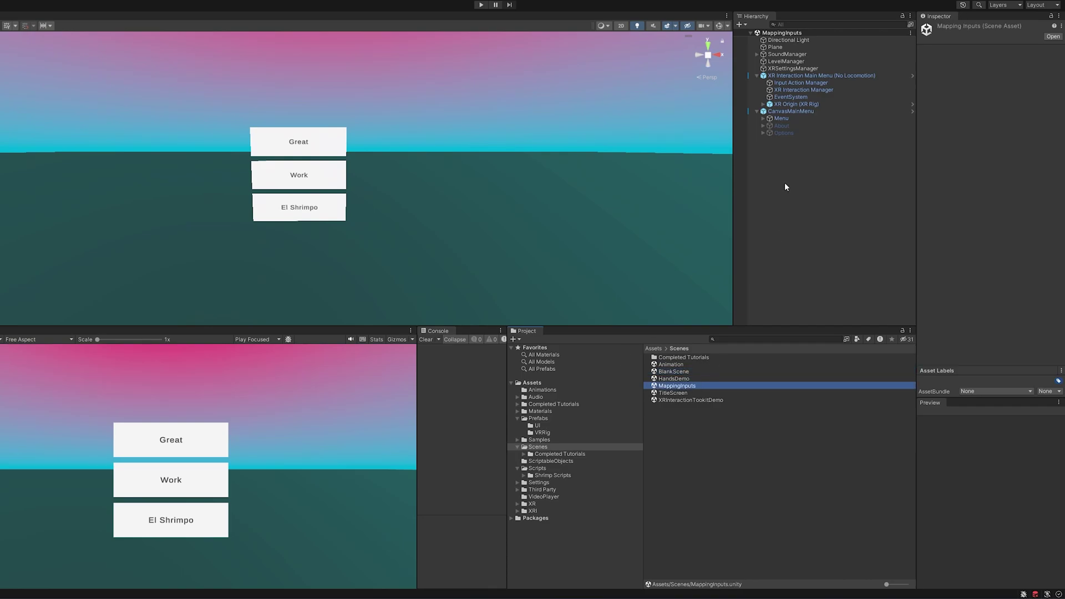
left_click(788, 111)
double_click(787, 111)
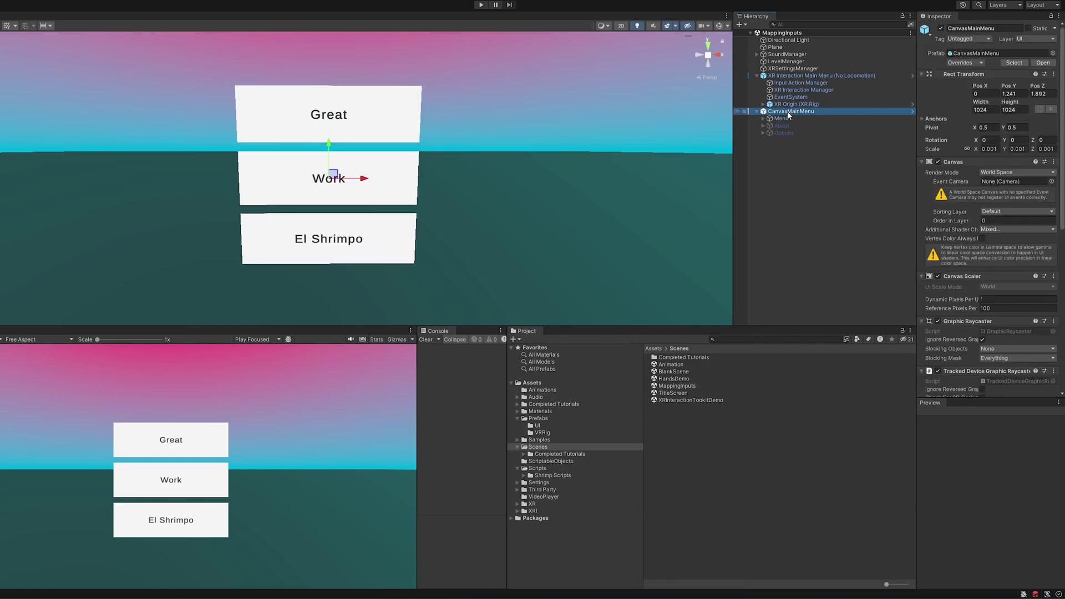
Step: Browse the Prefabs > UI folder, clear the selection, and return to the top-level Assets folder
left_click(538, 418)
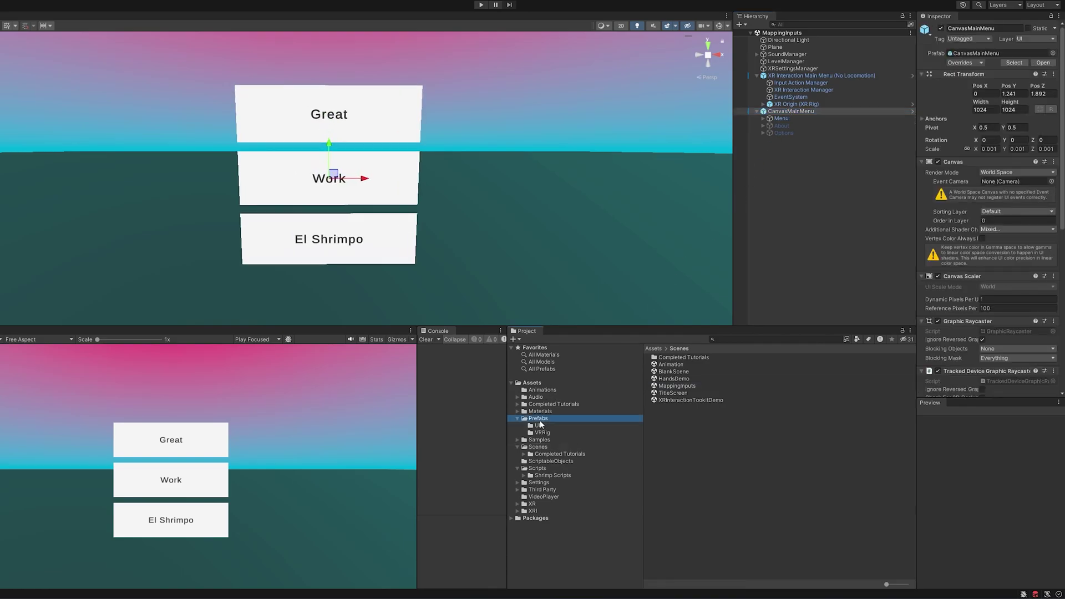
left_click(538, 425)
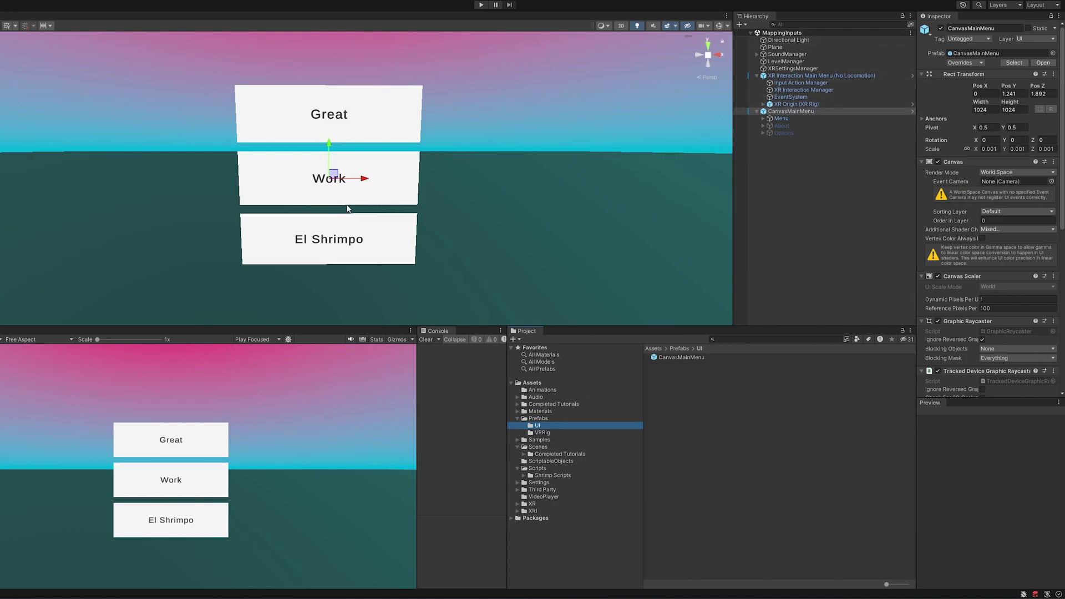
left_click(808, 176)
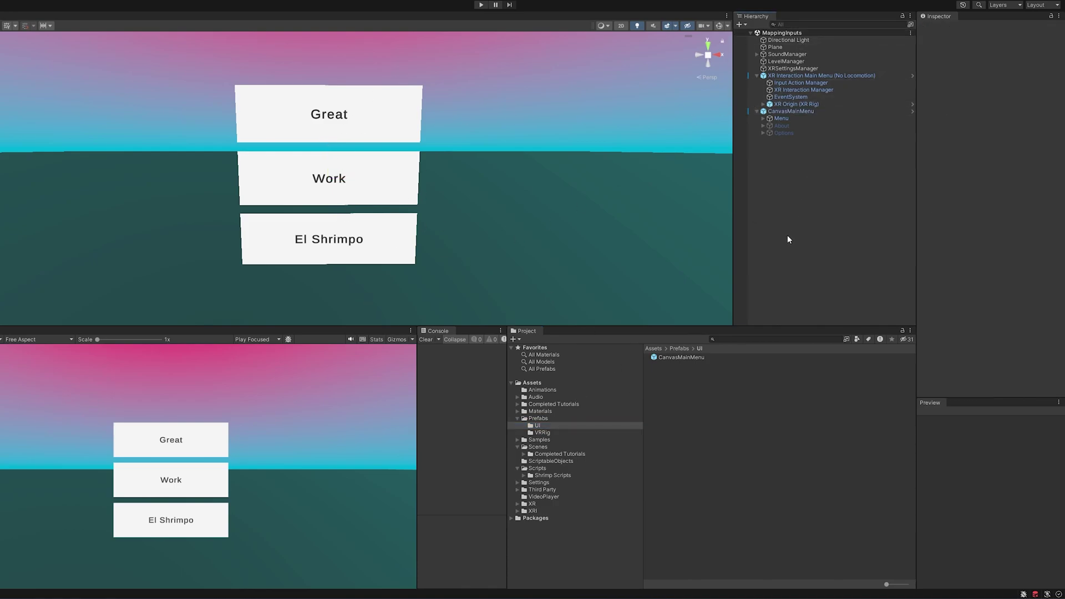
left_click(532, 383)
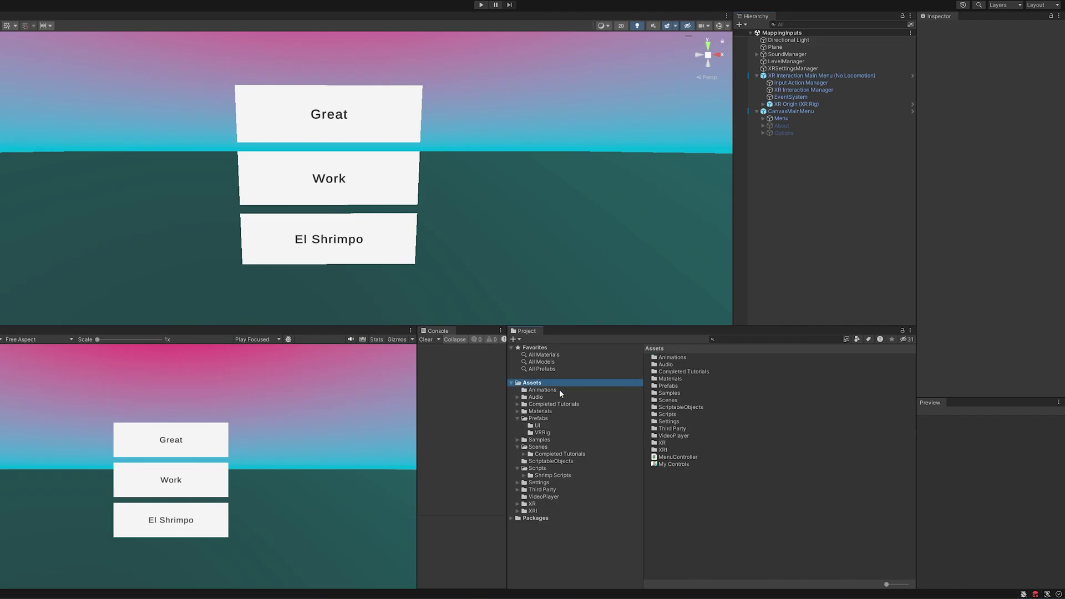
Step: Create an Input Actions asset named InputSystem in Assets and open it in the actions editor
right_click(677, 480)
mouse_move(757, 226)
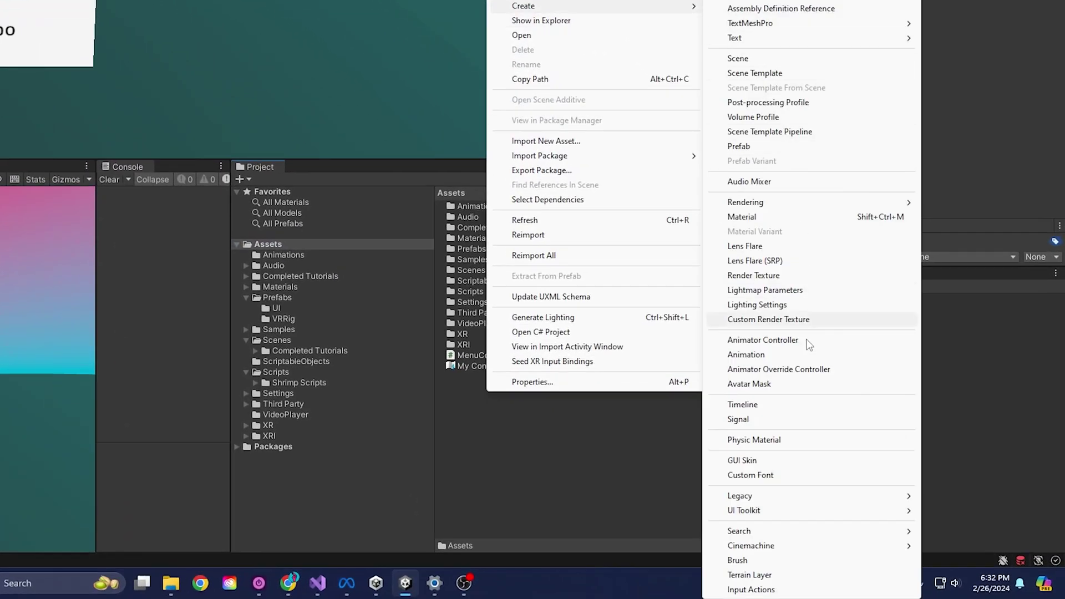
left_click(755, 591)
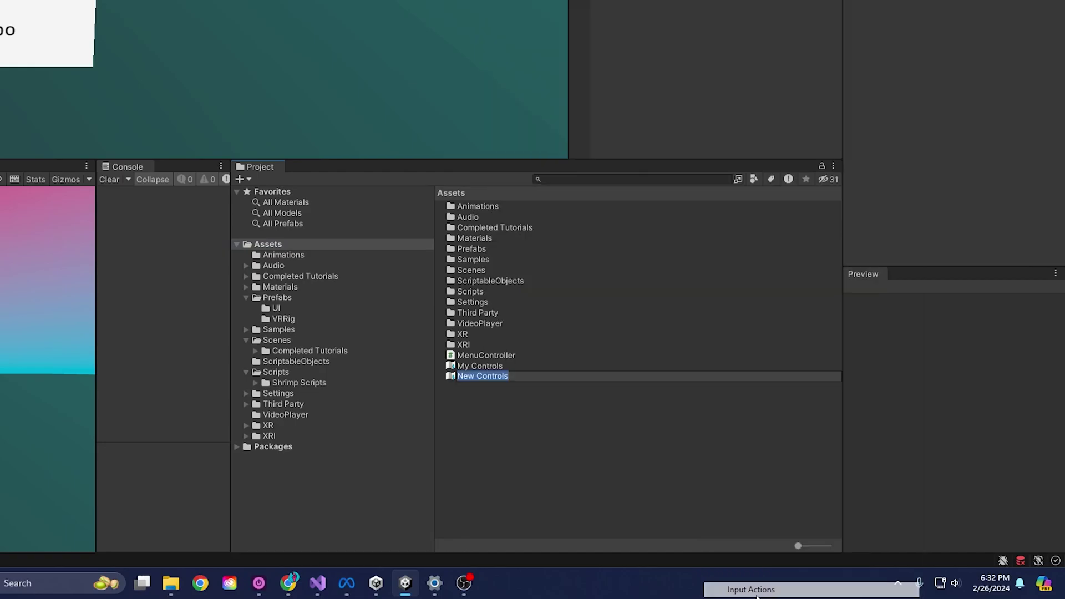
type("InputA")
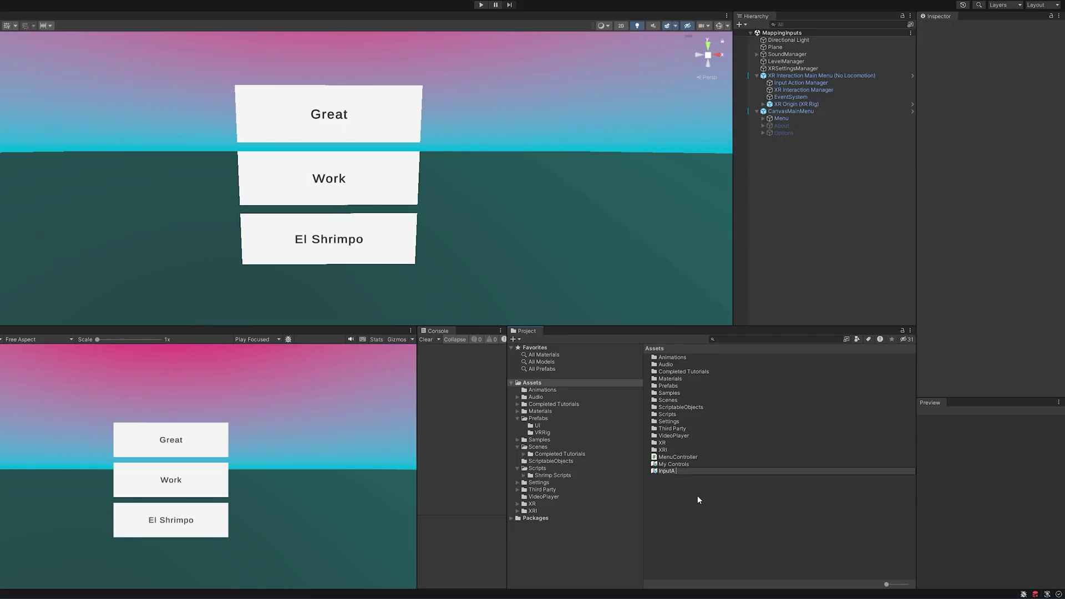
type("ystem")
key("Return")
double_click(677, 459)
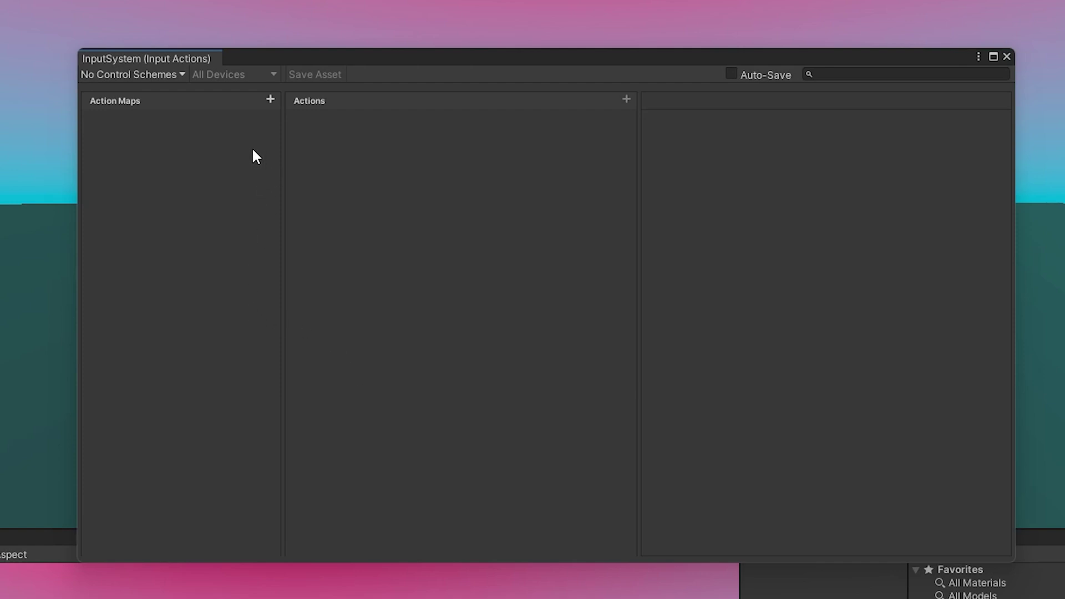
Step: Add two action maps named Spaceship and On Foot
left_click(269, 103)
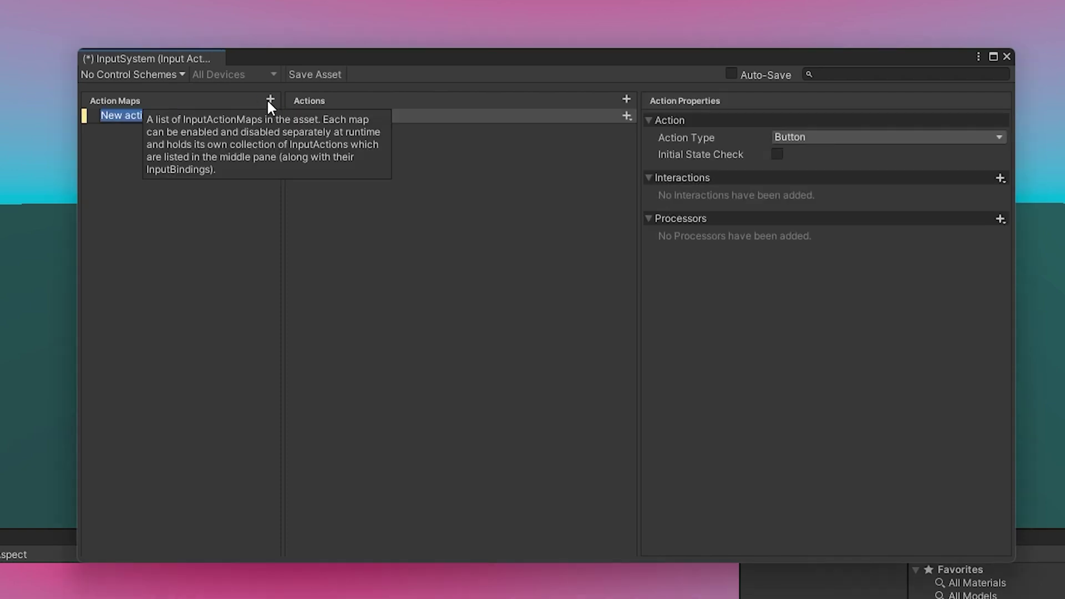
type("Spaceship")
key("Return")
left_click(269, 99)
type("On Foot")
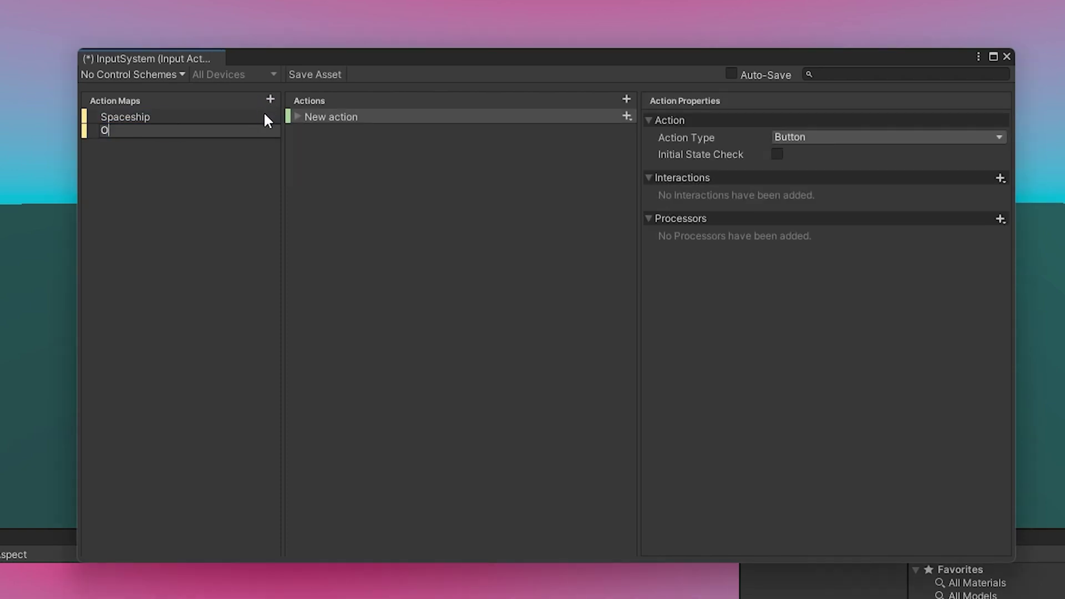
key("Return")
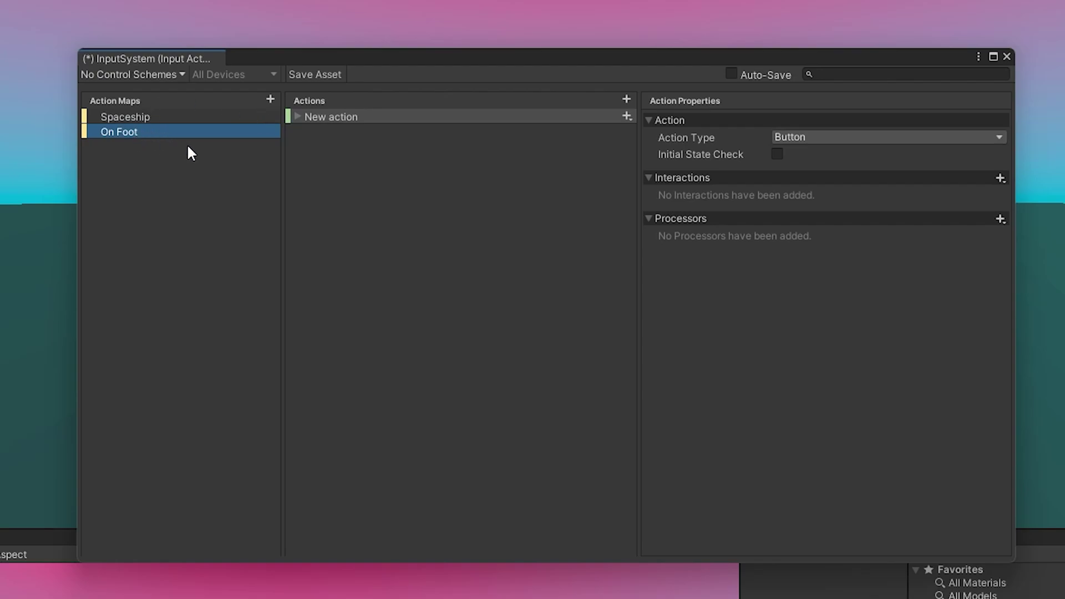
Step: Switch between the Spaceship and On Foot maps, expanding Spaceship's New action to show its binding
left_click(170, 114)
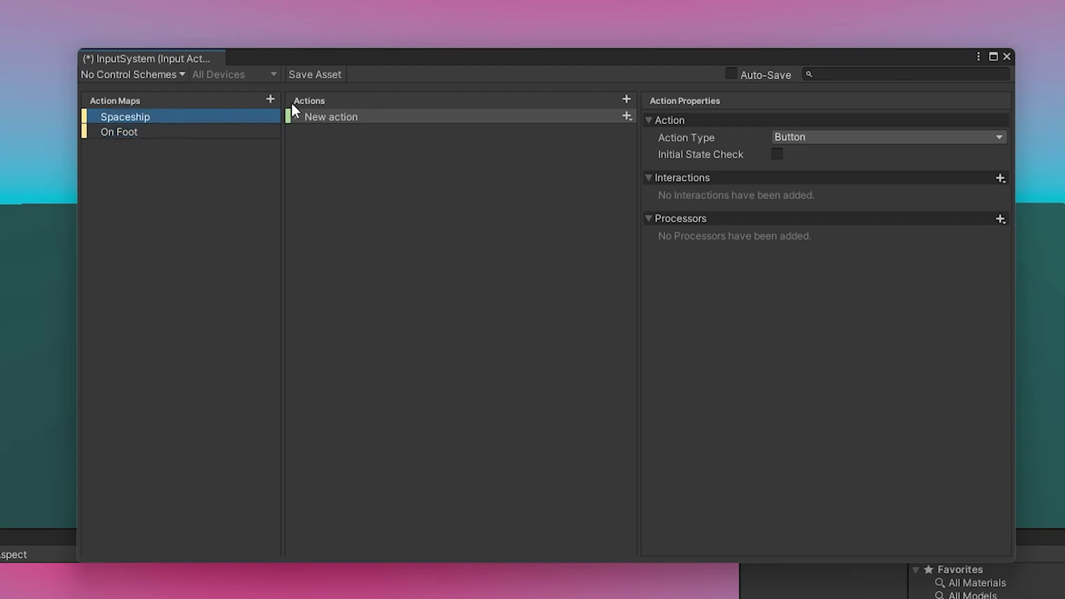
left_click(298, 118)
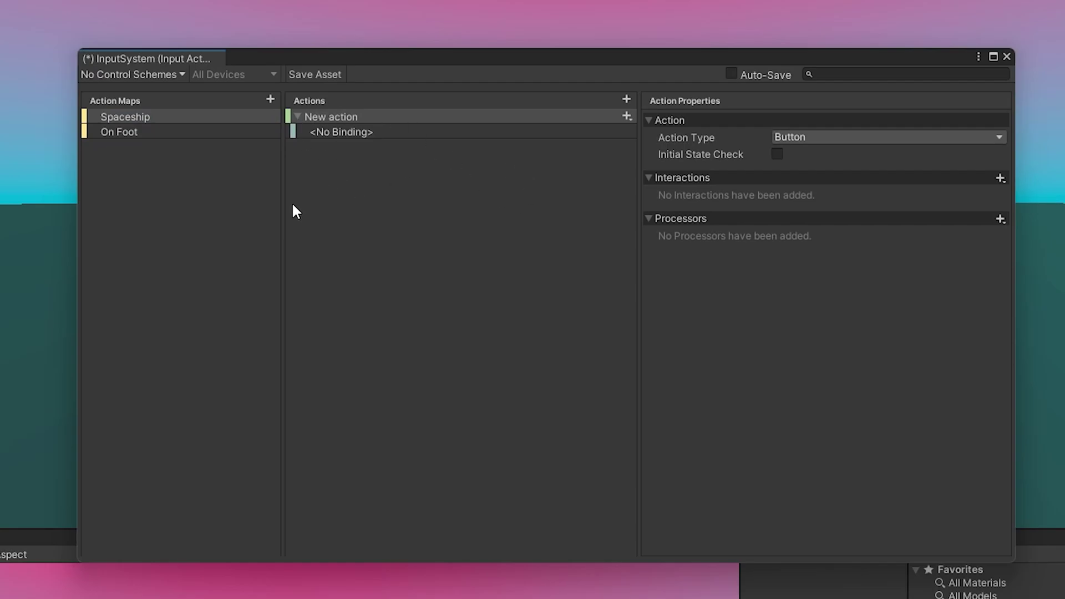
left_click(139, 132)
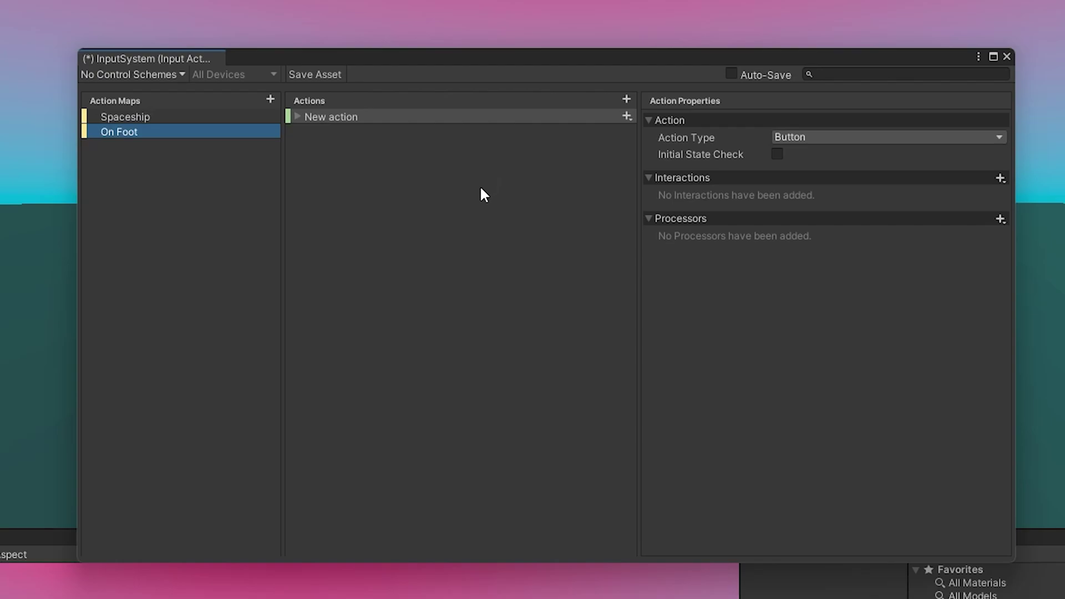
left_click(240, 119)
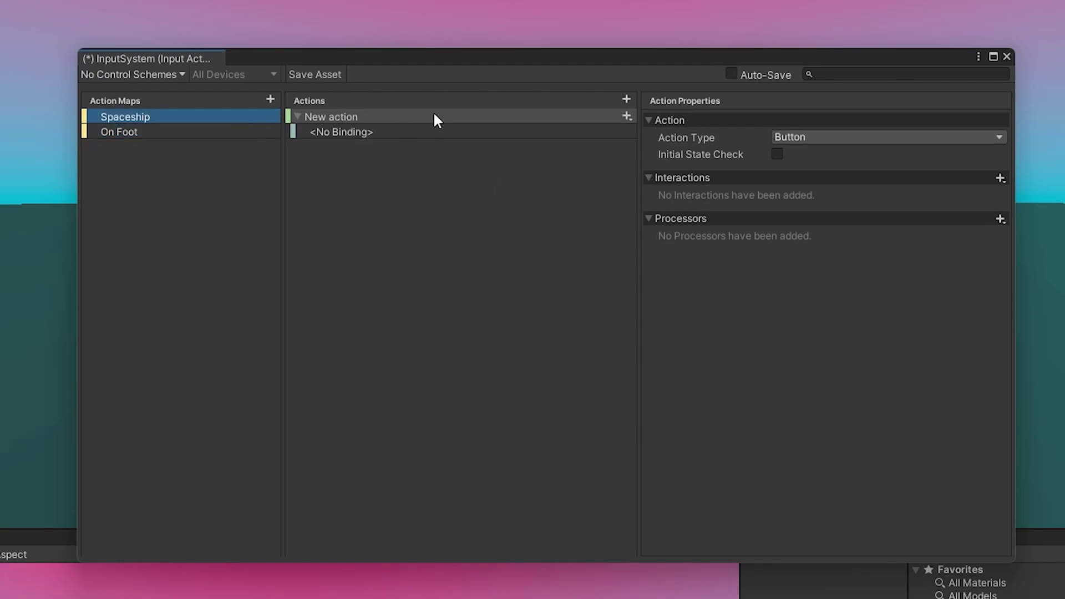
left_click(148, 131)
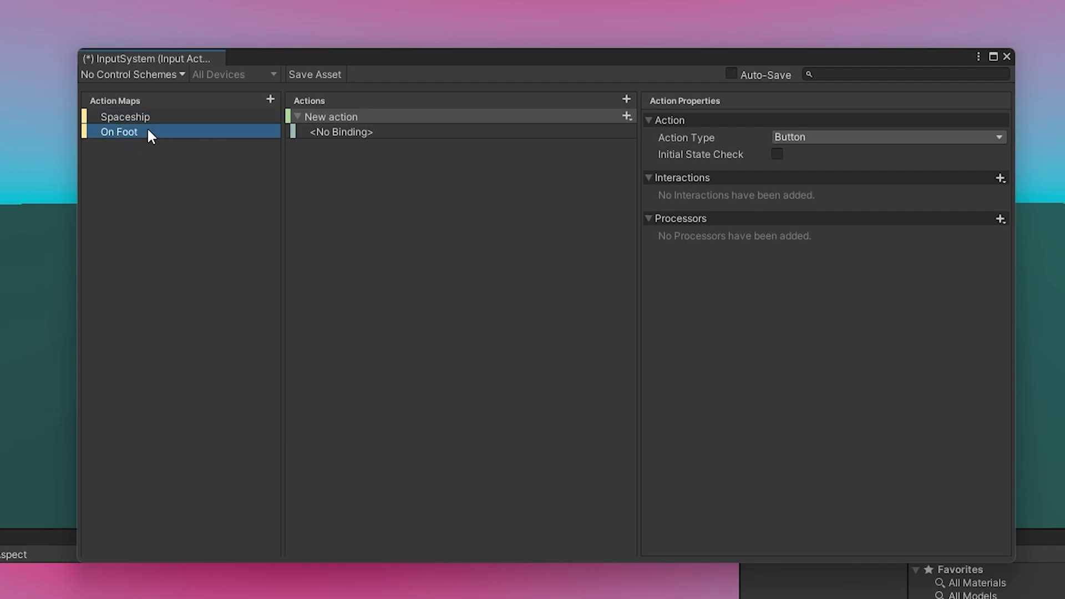
left_click(152, 117)
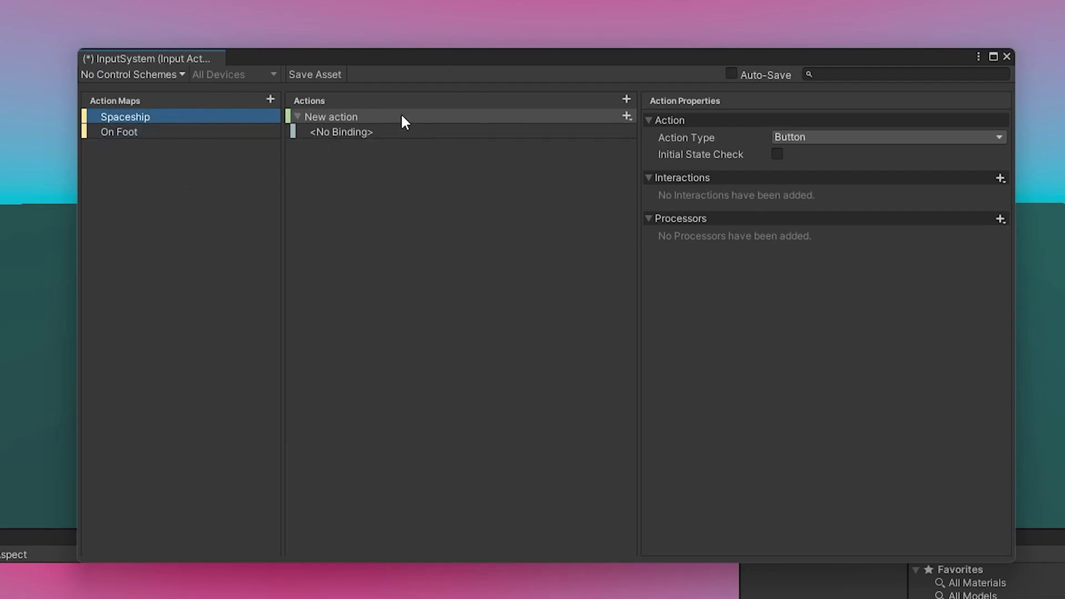
Step: Rename the Spaceship map's New action to Boost
left_click(349, 117)
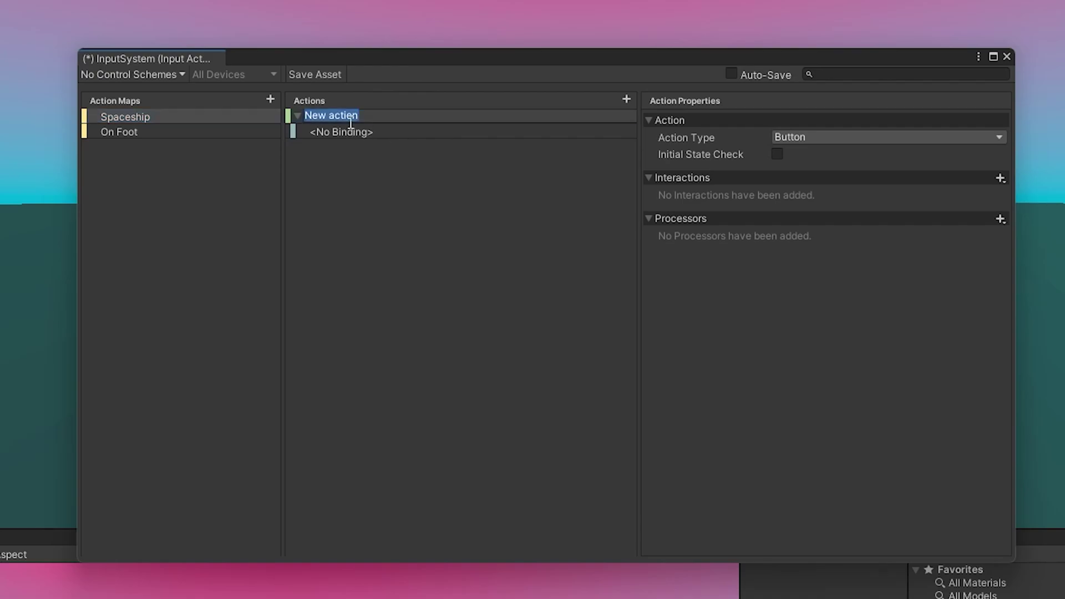
type("Boost")
key("Return")
Step: Bind the Boost action to Space [Keyboard] by searching the binding path for 'space'
left_click(353, 134)
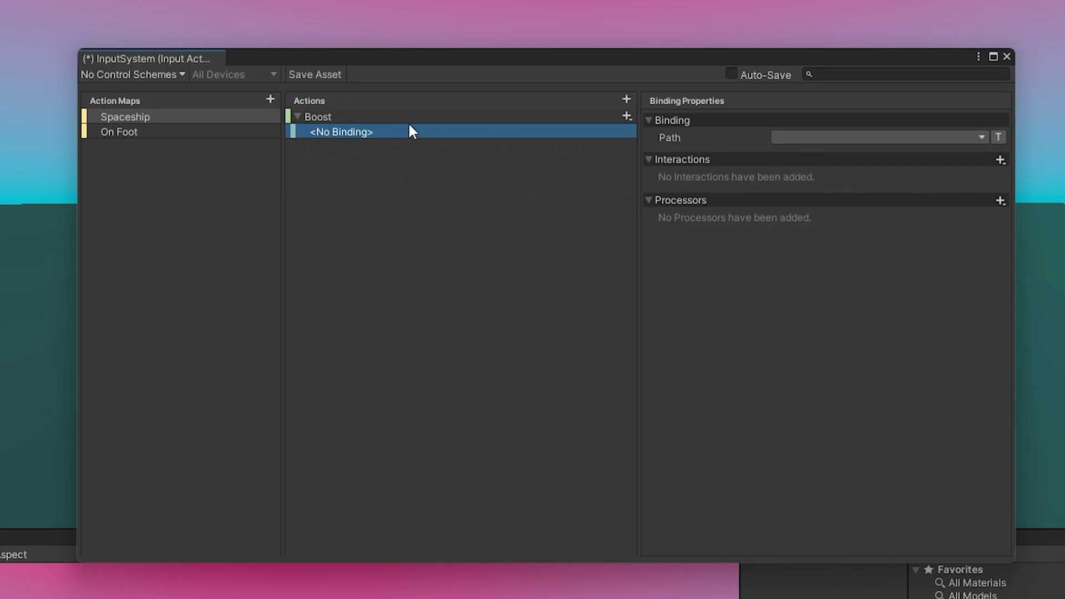
left_click(338, 117)
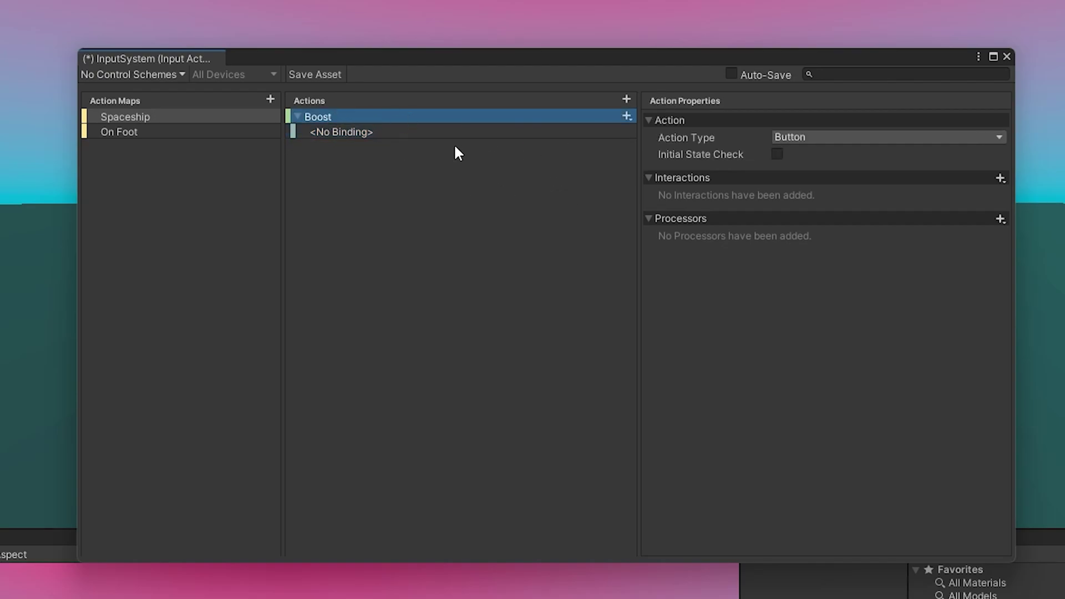
left_click(444, 132)
left_click(869, 137)
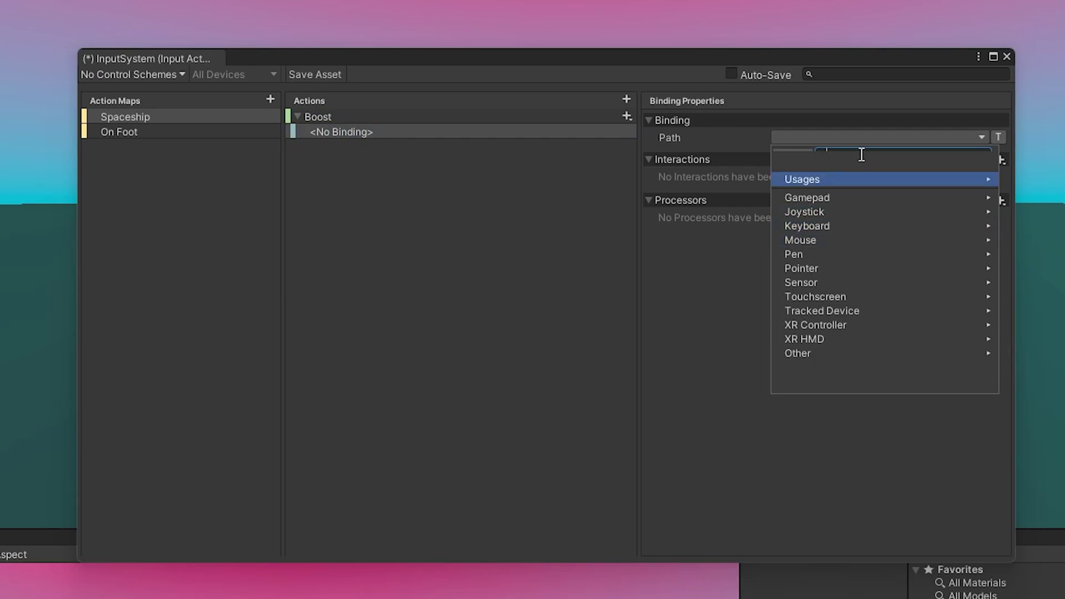
type("space")
left_click(811, 182)
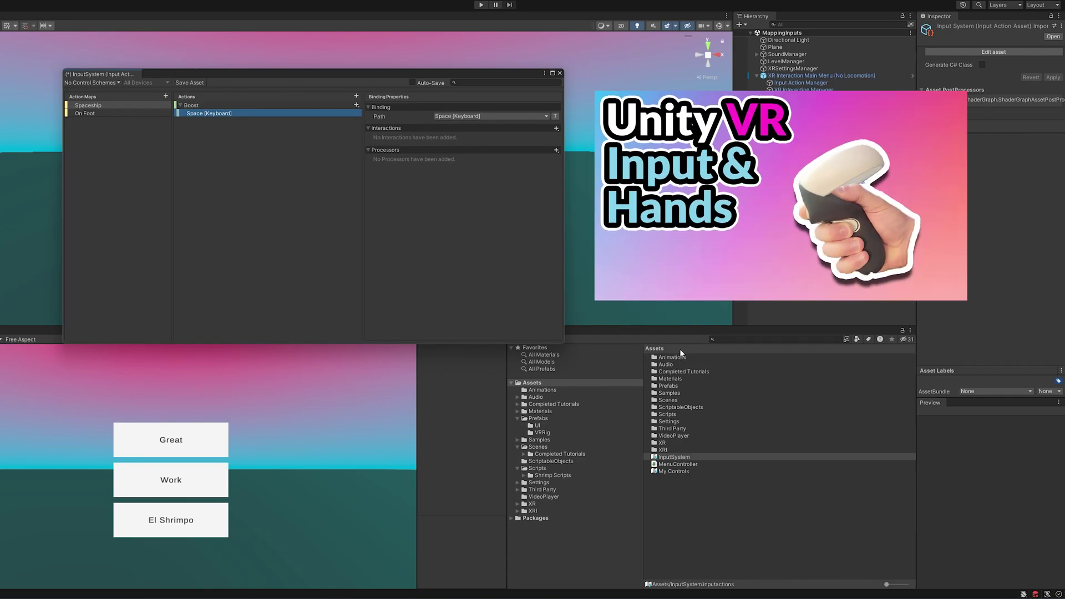
Step: Save InputSystem on closing, then open XRI Default Input Actions found by searching the Project for 'inpu'
left_click(561, 73)
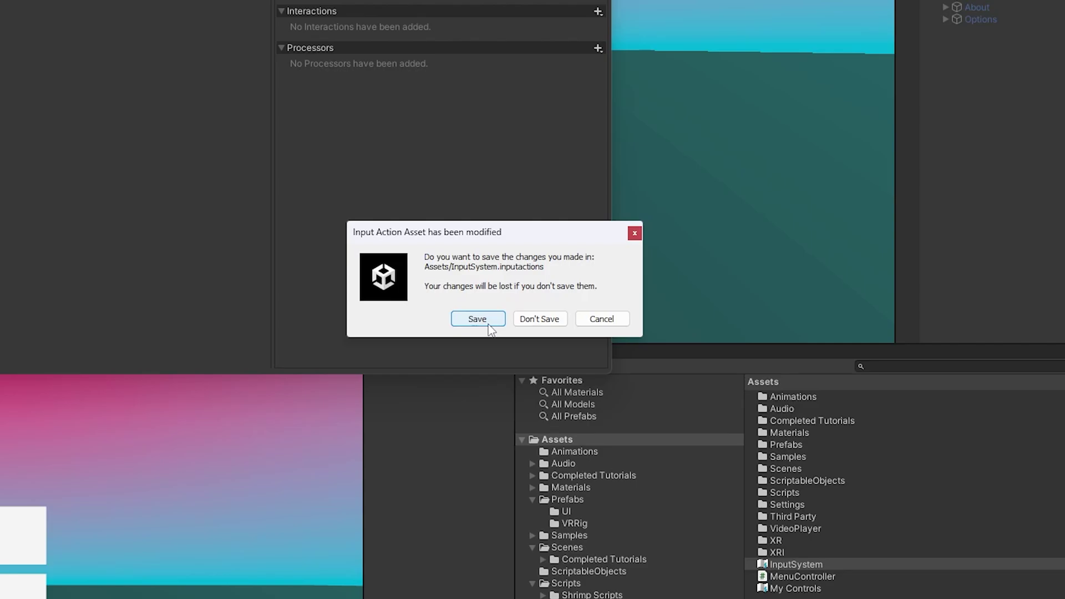
left_click(478, 319)
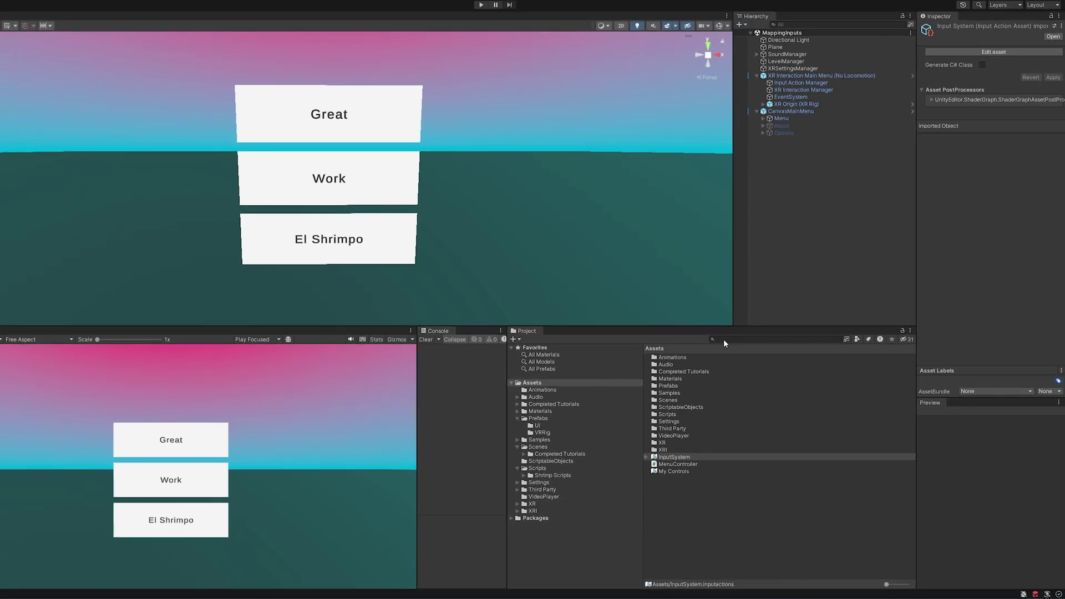
left_click(724, 339)
type("input")
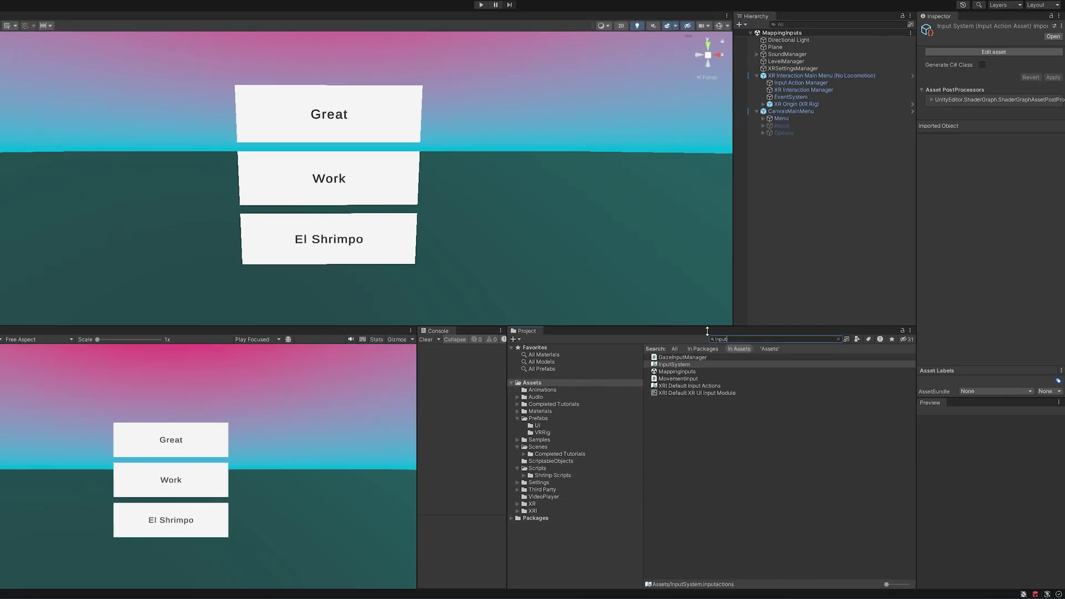
double_click(678, 386)
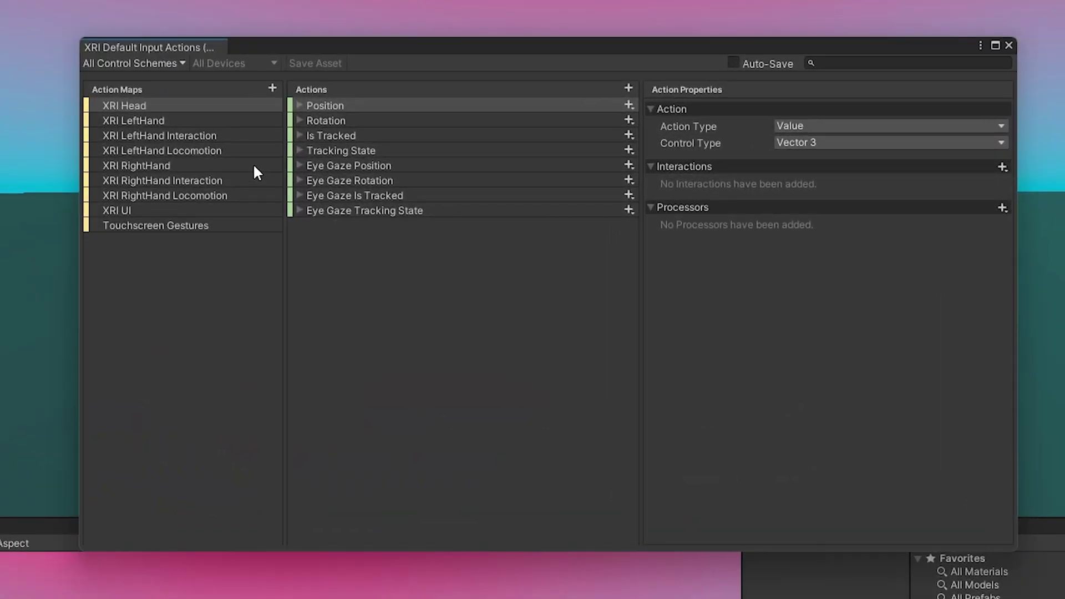
Step: Reposition the actions editor and display the XRI LeftHand Interaction map's actions
left_click_drag(523, 51, 1062, 363)
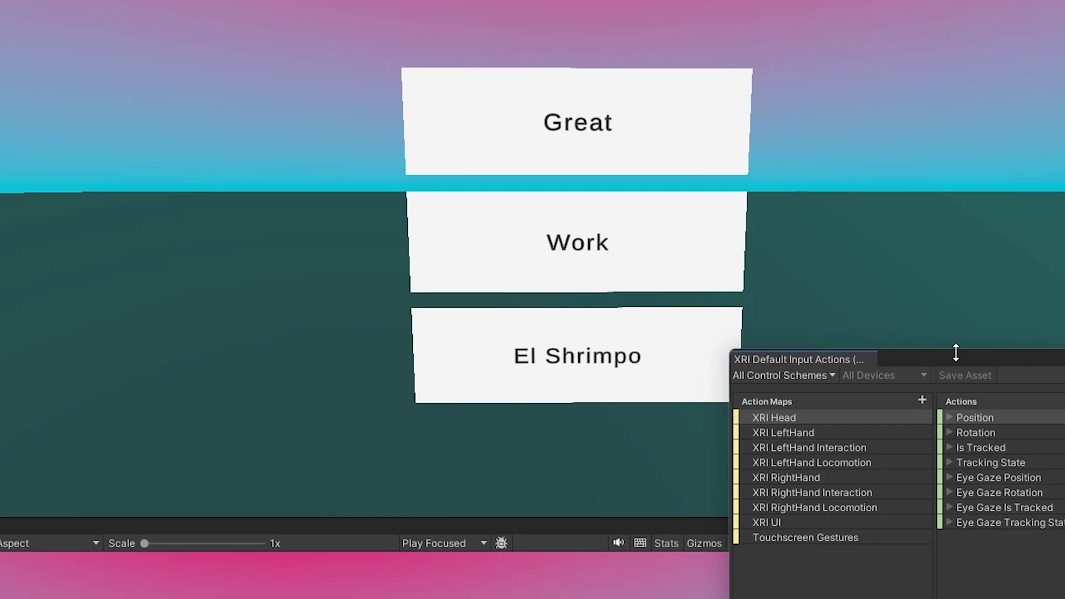
left_click_drag(956, 352, 564, 100)
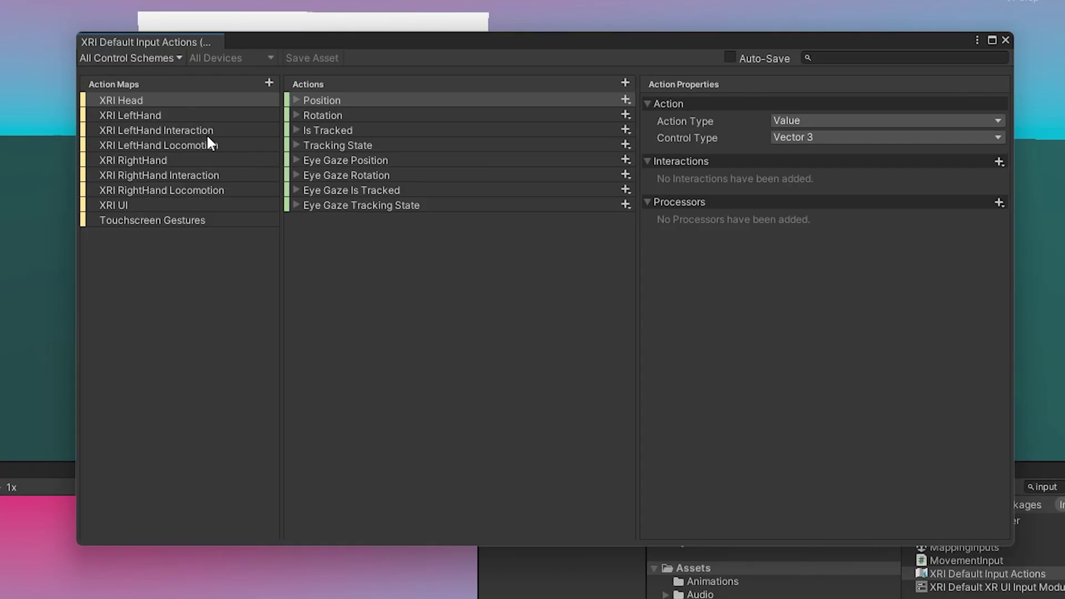
left_click(206, 176)
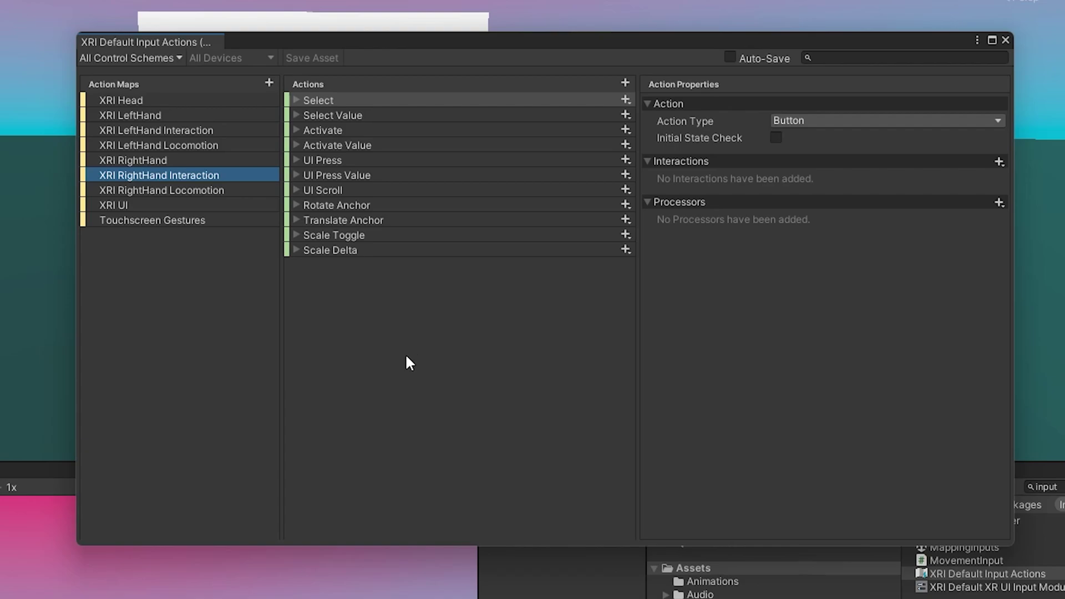
left_click(431, 354)
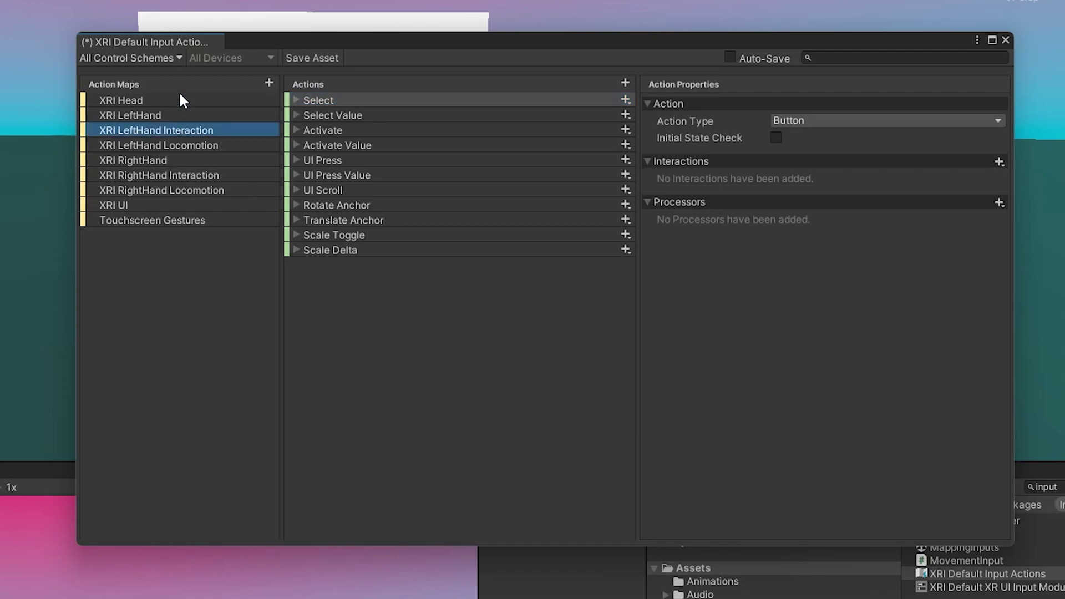
Step: Add a new action named Menu to the XRI LeftHand Interaction map
left_click(626, 82)
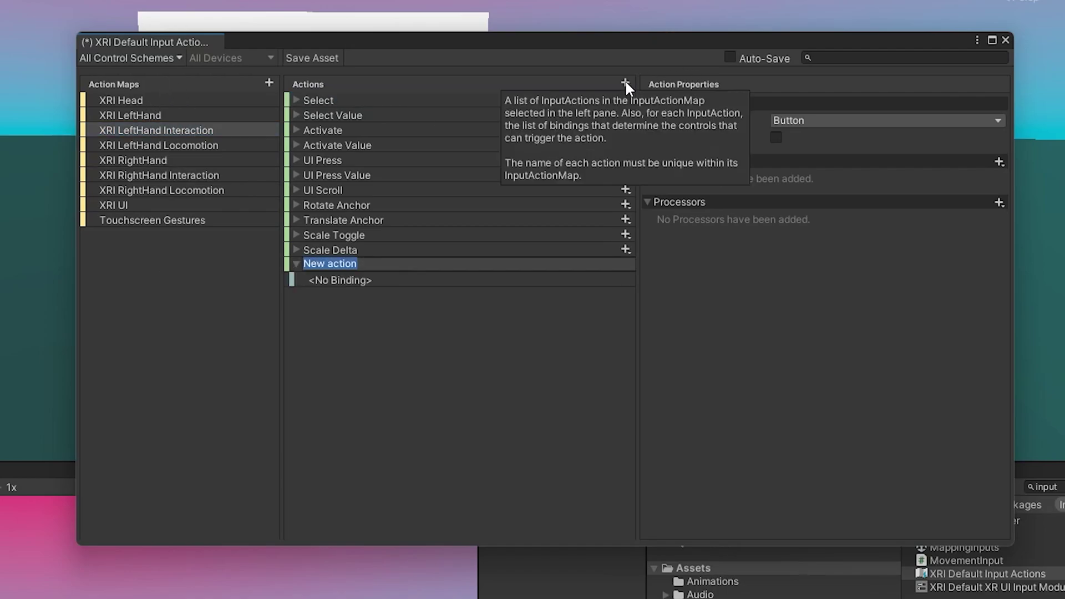
type("Menu")
key("Return")
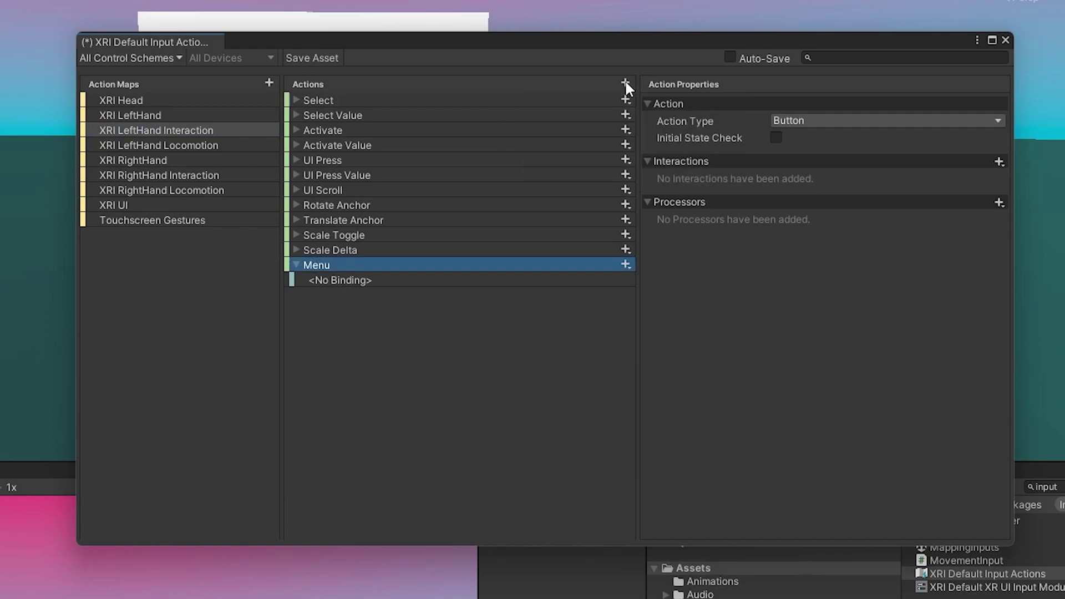
Step: Browse the Menu binding's path to XR Controller > XR Controller (LeftHand) > Usages
left_click(416, 278)
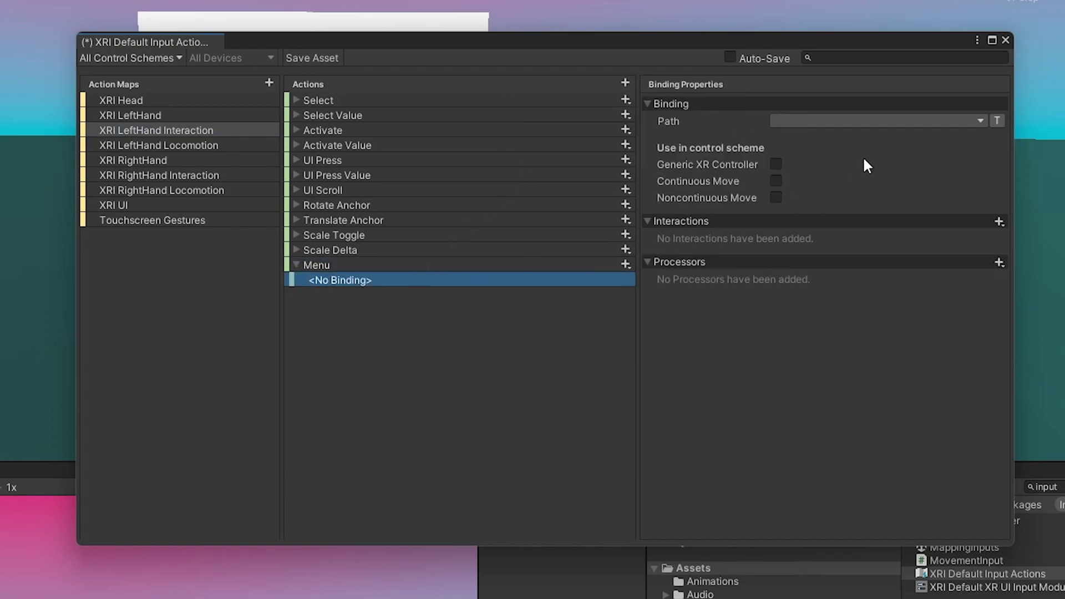
left_click(833, 121)
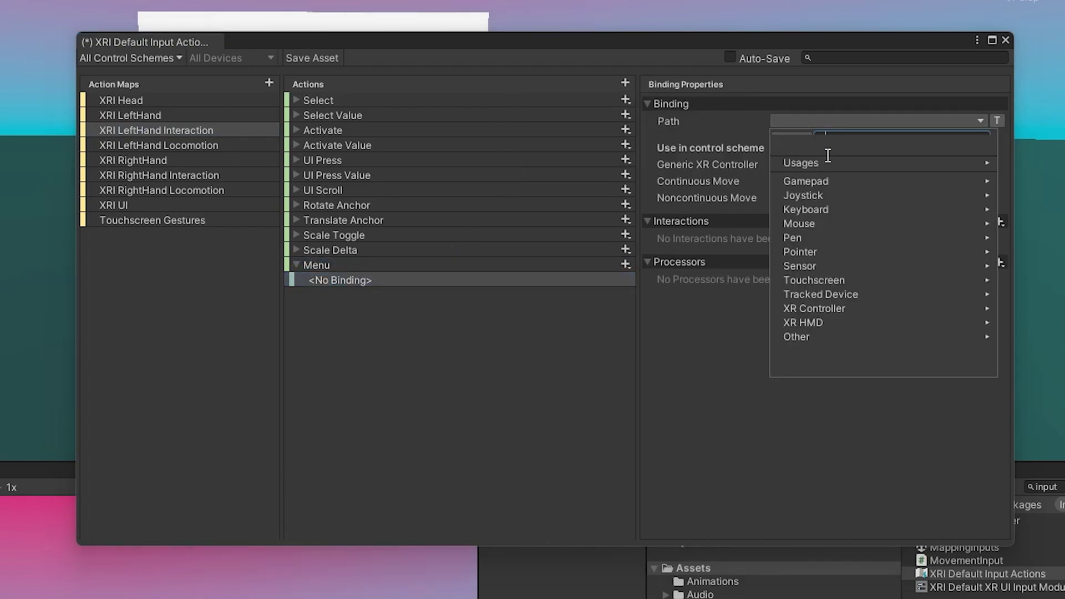
left_click(845, 309)
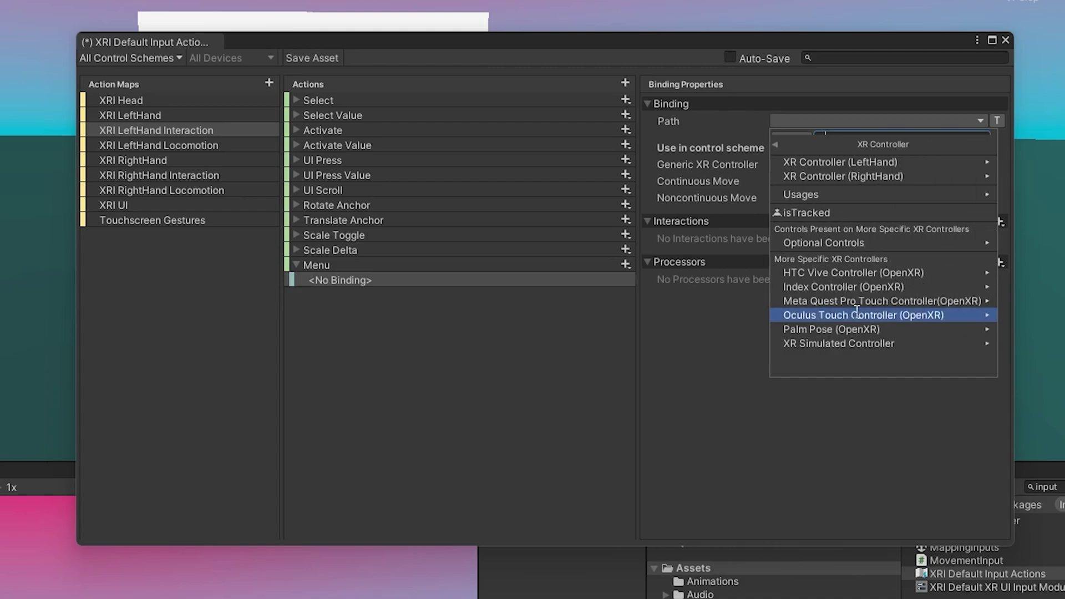
left_click(868, 162)
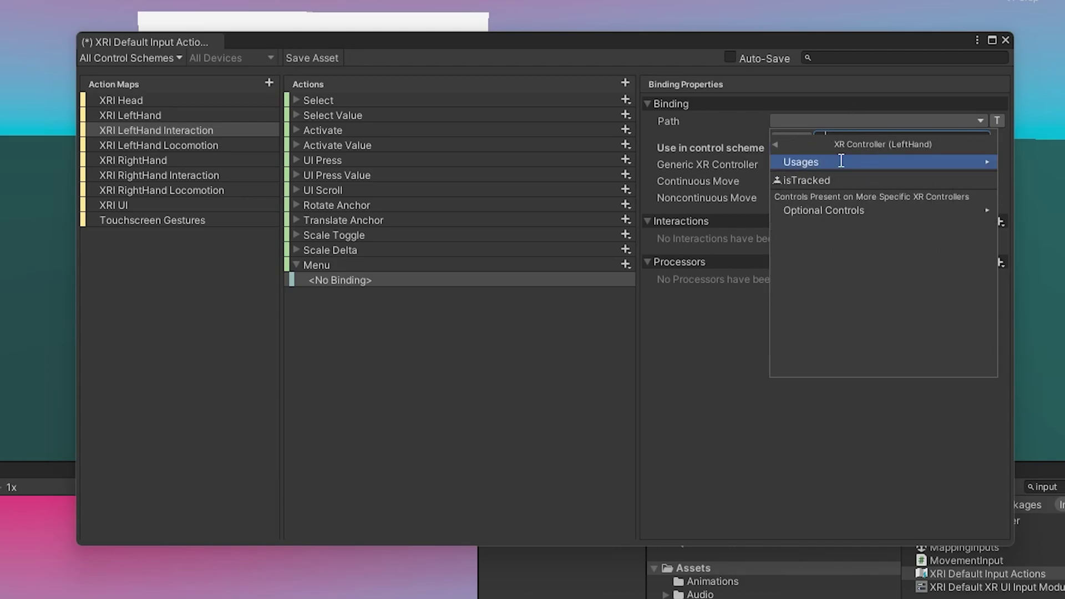
left_click(842, 162)
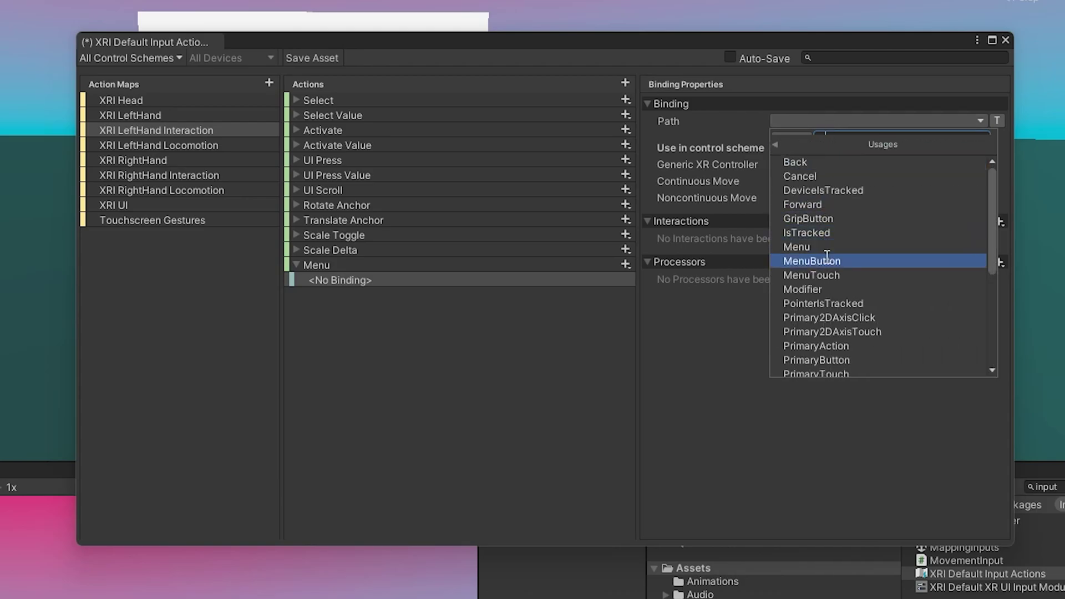
scroll(794, 201, "down", 2)
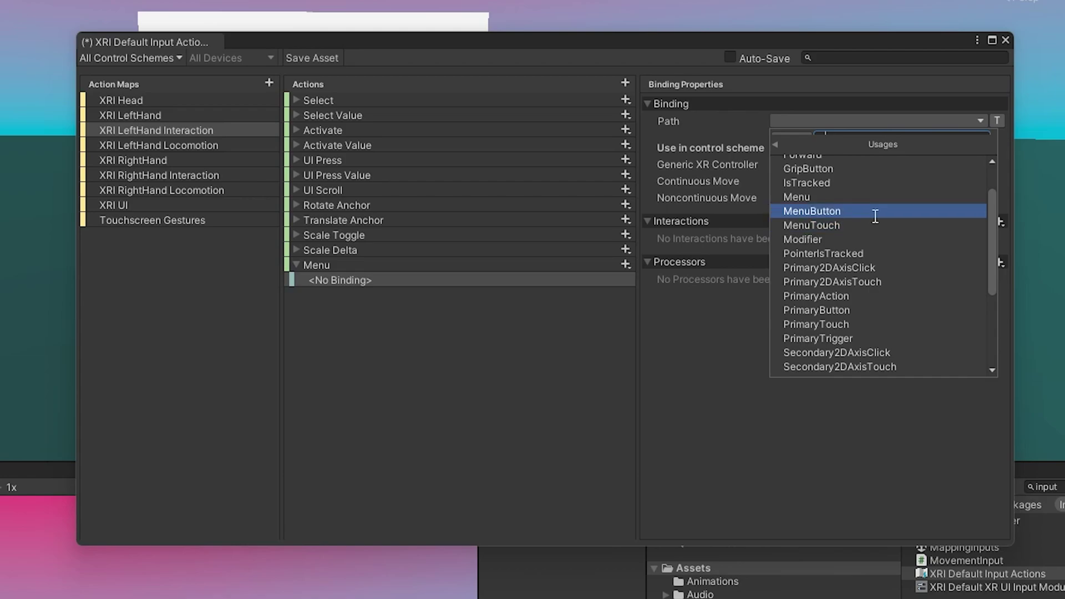
Step: Bind Menu to MenuButton [LeftHand XR Controller] under Generic XR Controller, then close and save
left_click(810, 211)
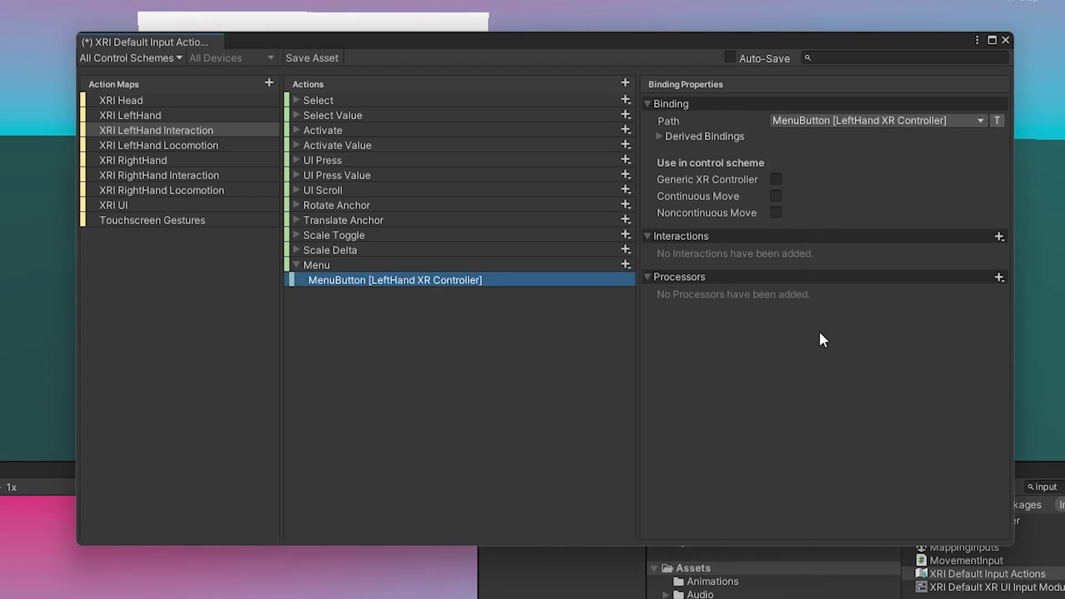
left_click(775, 179)
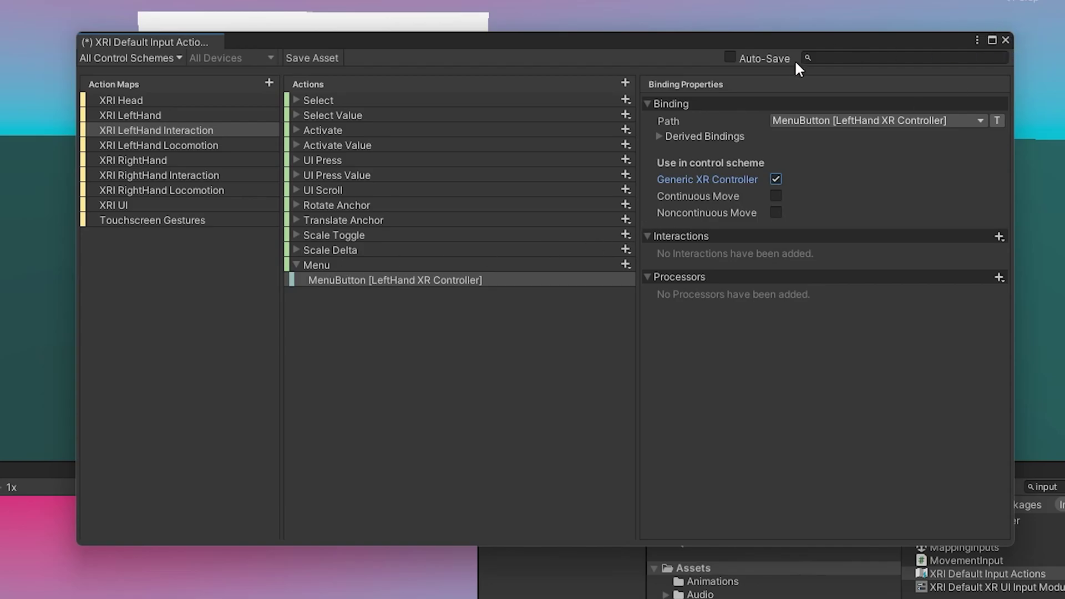
left_click(1005, 40)
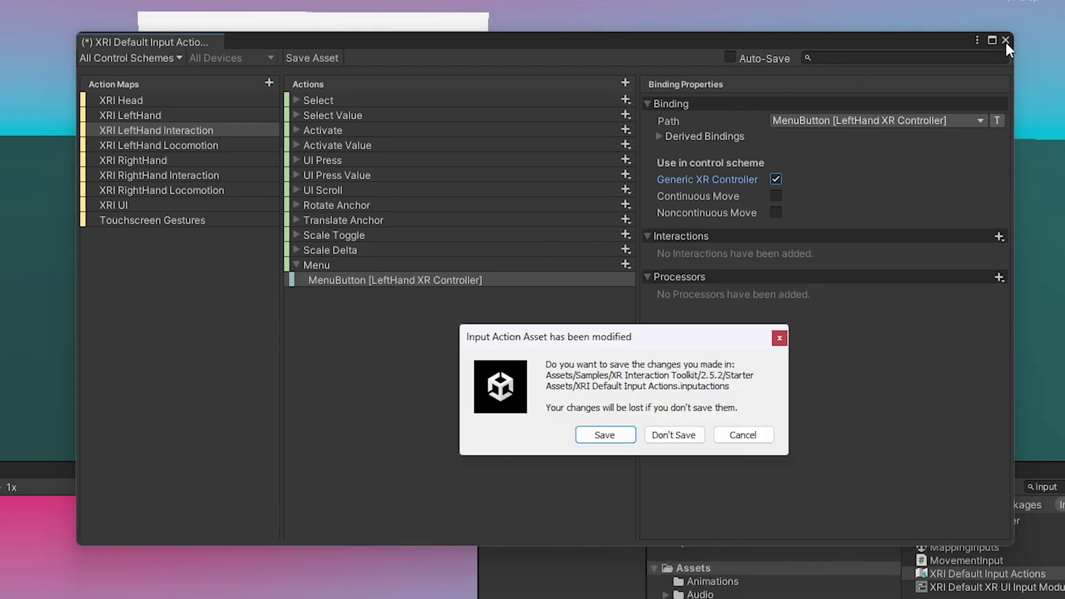
left_click(605, 435)
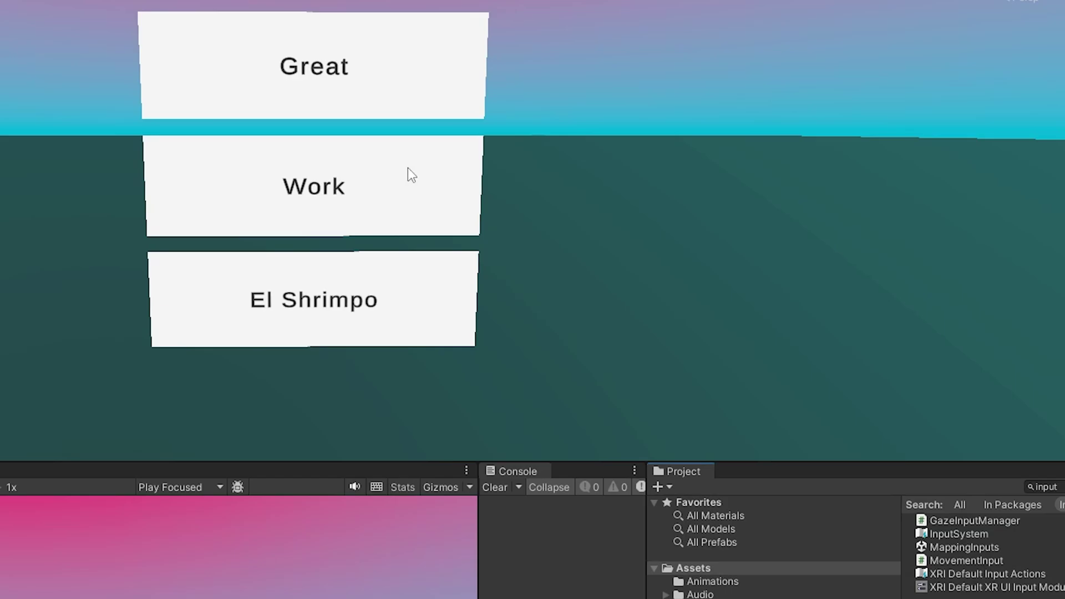
Step: Select CanvasMainMenu, widen the Inspector, and scroll to its Menu Controller (Script) component
left_click(791, 111)
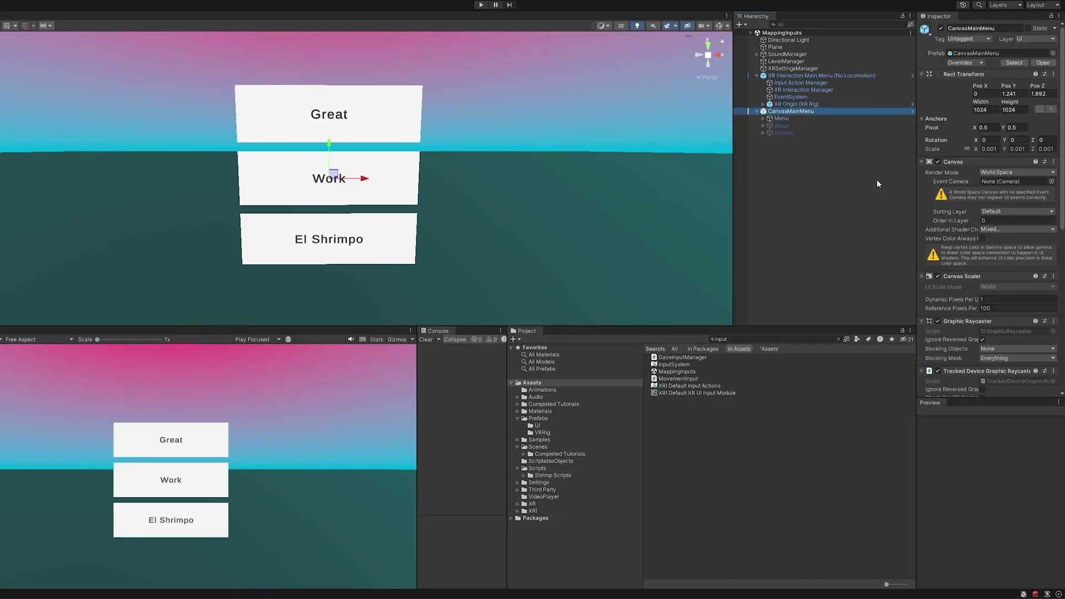
left_click_drag(916, 185, 657, 188)
scroll(784, 268, "down", 10)
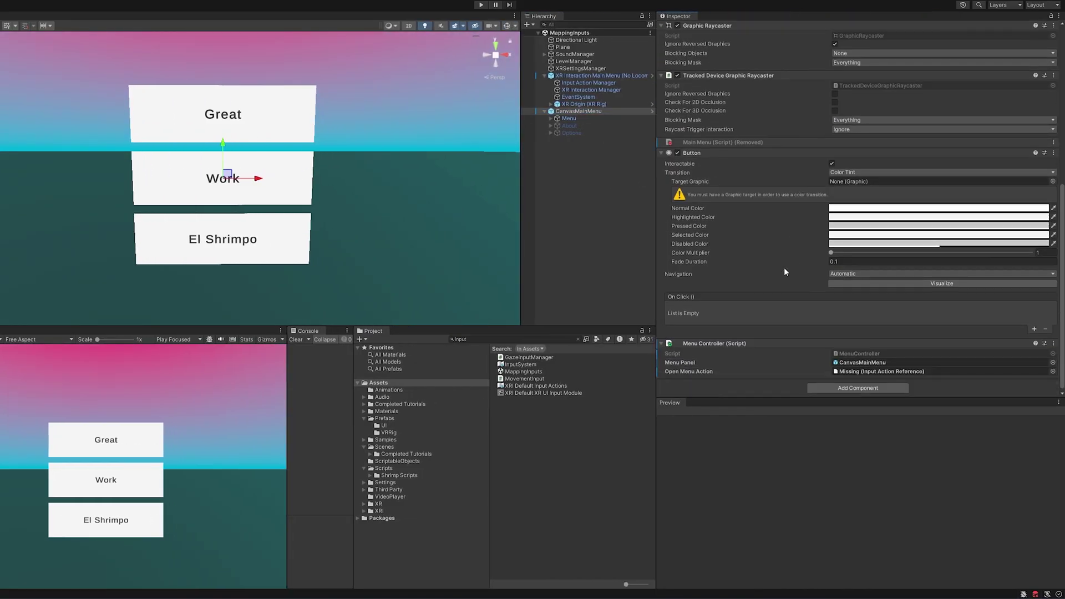
scroll(784, 268, "down", 1)
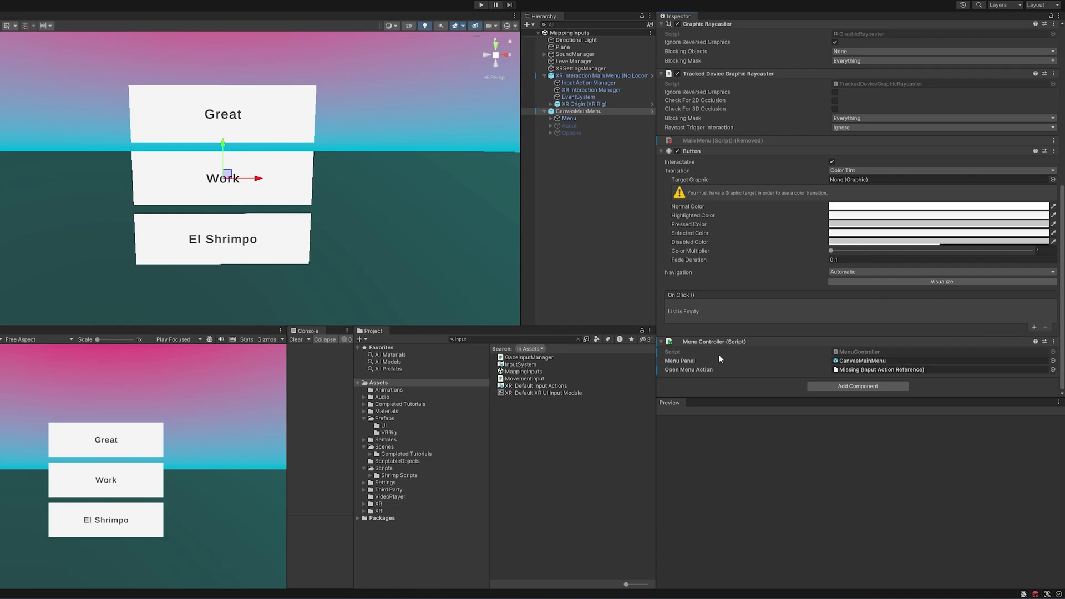
Step: Open MenuController.cs in Visual Studio from the Menu Controller script reference
double_click(861, 348)
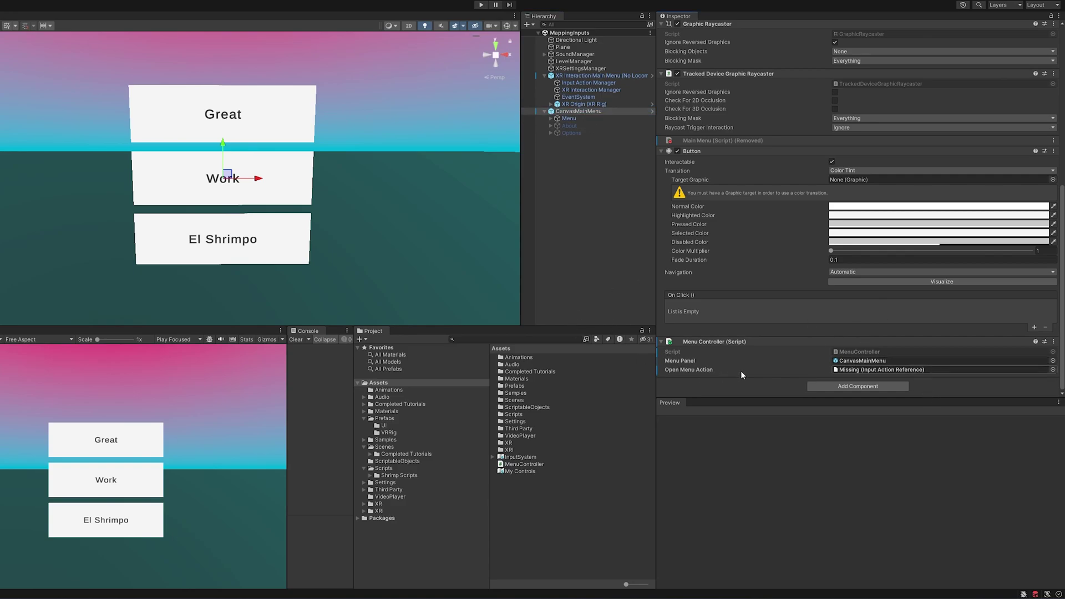
Step: Assign XRI LeftHand Interaction/Menu as the Menu Controller's Open Menu Action reference
left_click(1053, 370)
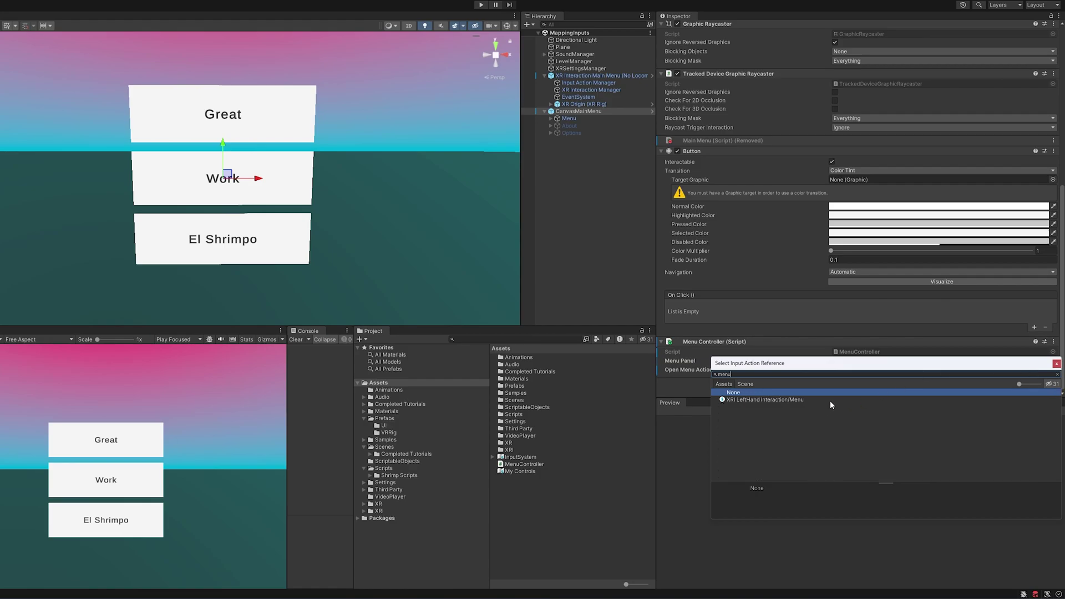
left_click(758, 400)
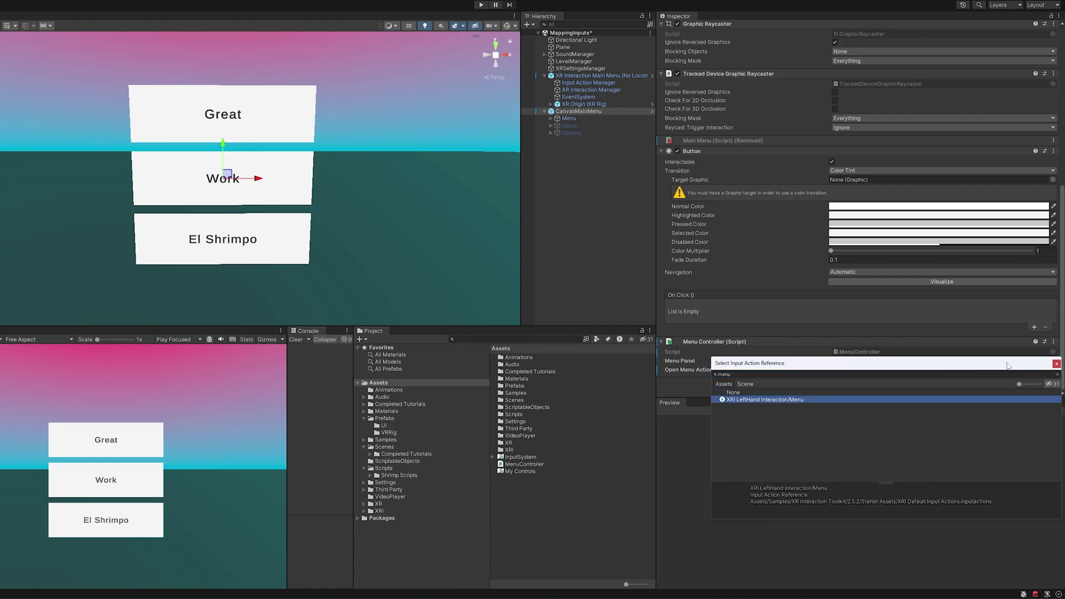
left_click(1056, 363)
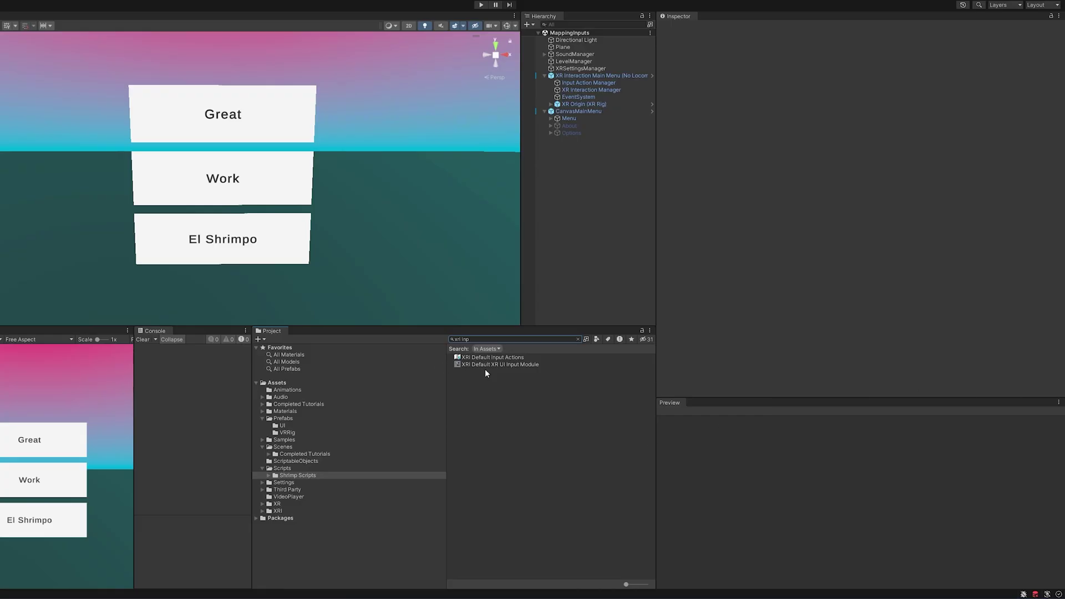
Step: Open XRI Default Input Actions and expand the XRI LeftHand map's Rotation and Position bindings
double_click(474, 357)
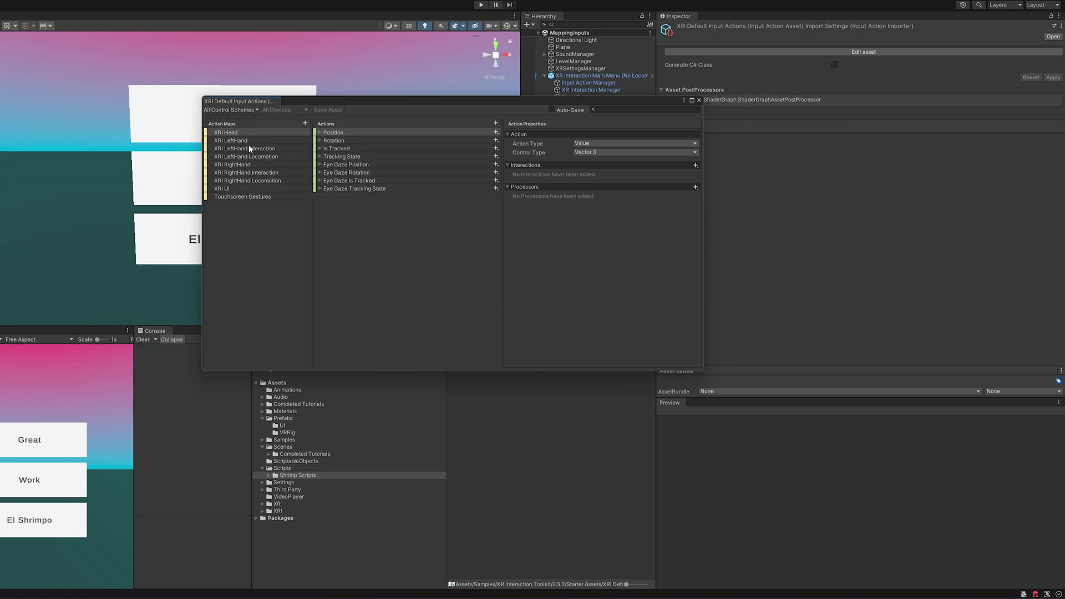
left_click(249, 141)
left_click(319, 141)
left_click(321, 132)
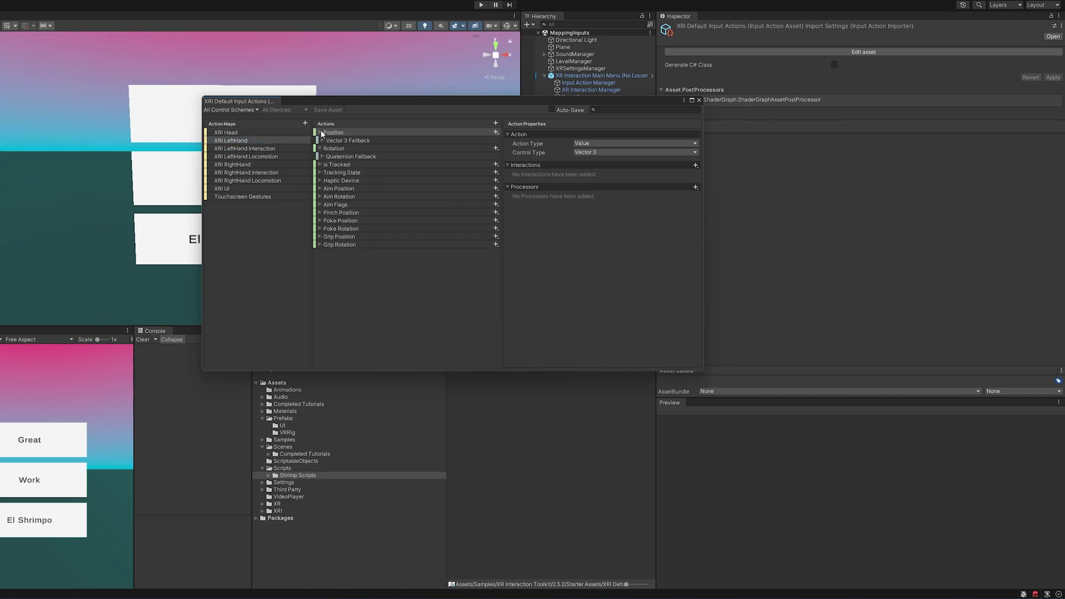
Step: In XRI LeftHand Interaction, expand Select, Select Value, Activate, UI Press and Activate Value bindings
left_click(246, 148)
left_click(319, 132)
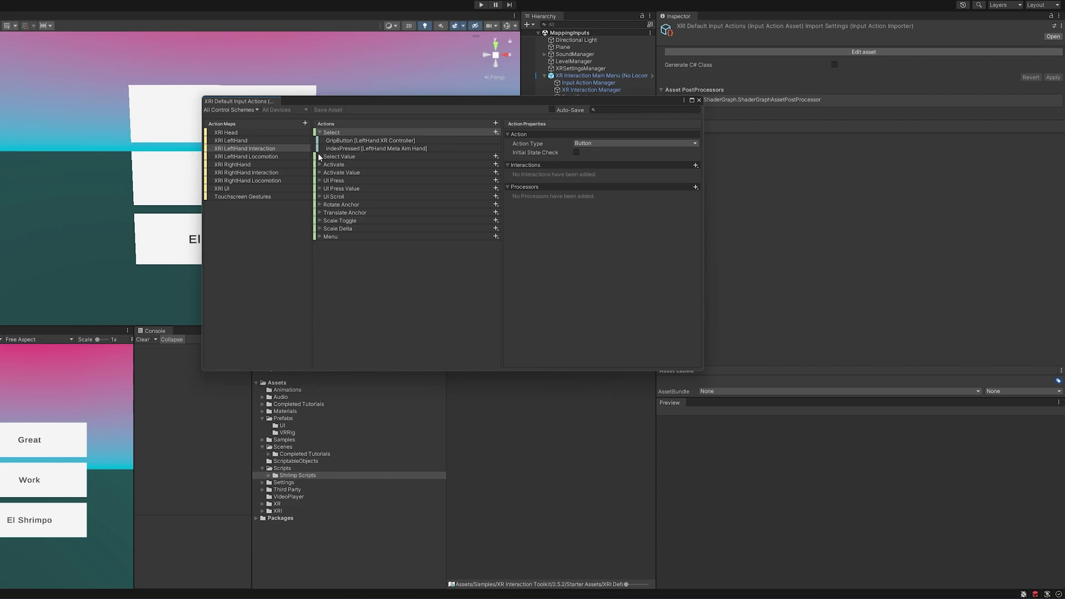
left_click(319, 157)
left_click(319, 181)
left_click(319, 204)
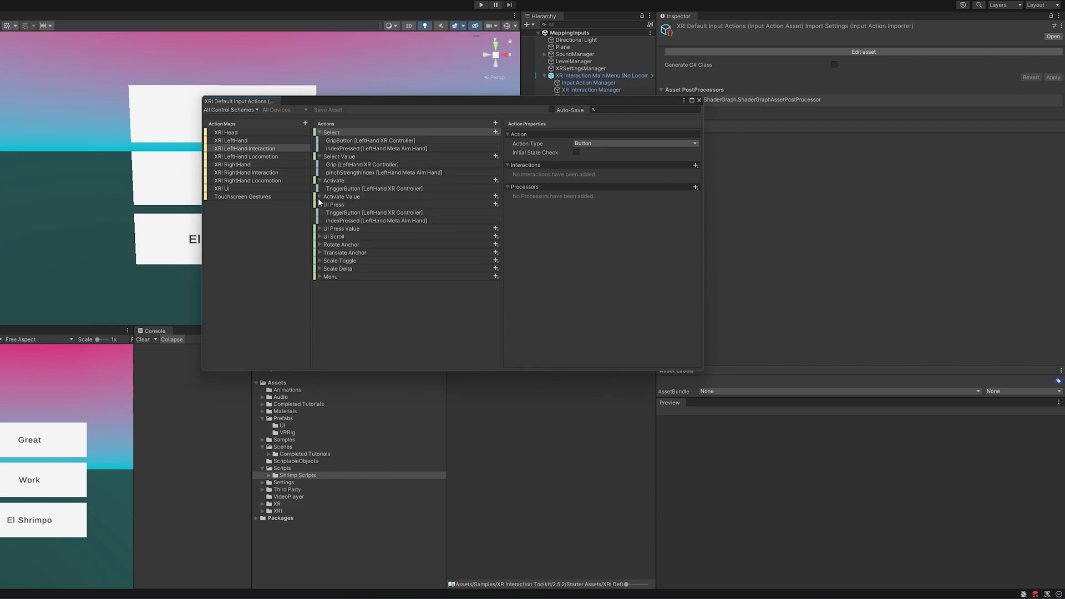
left_click(319, 196)
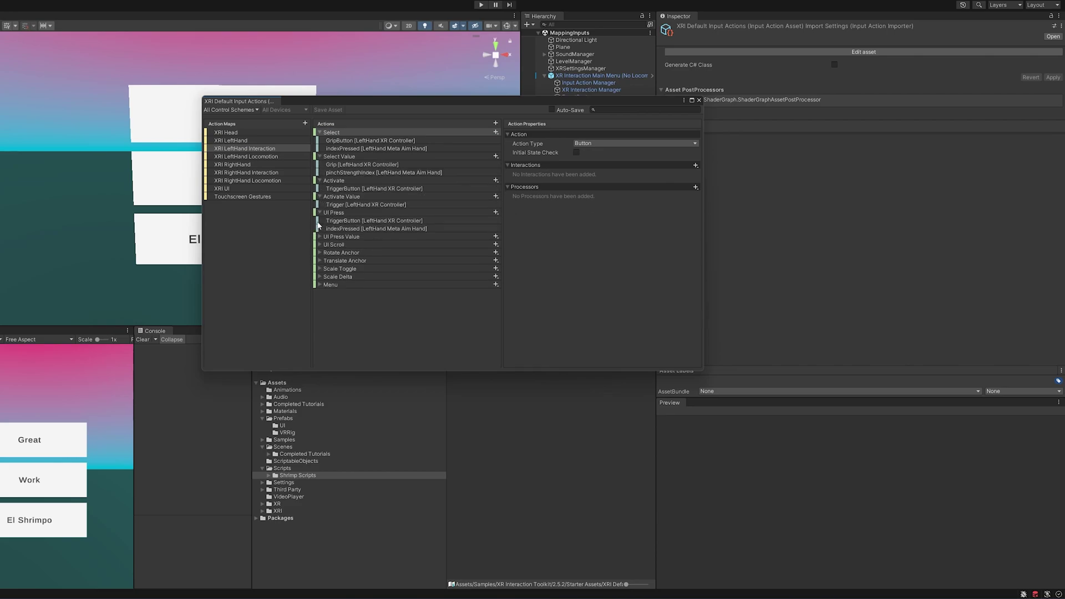